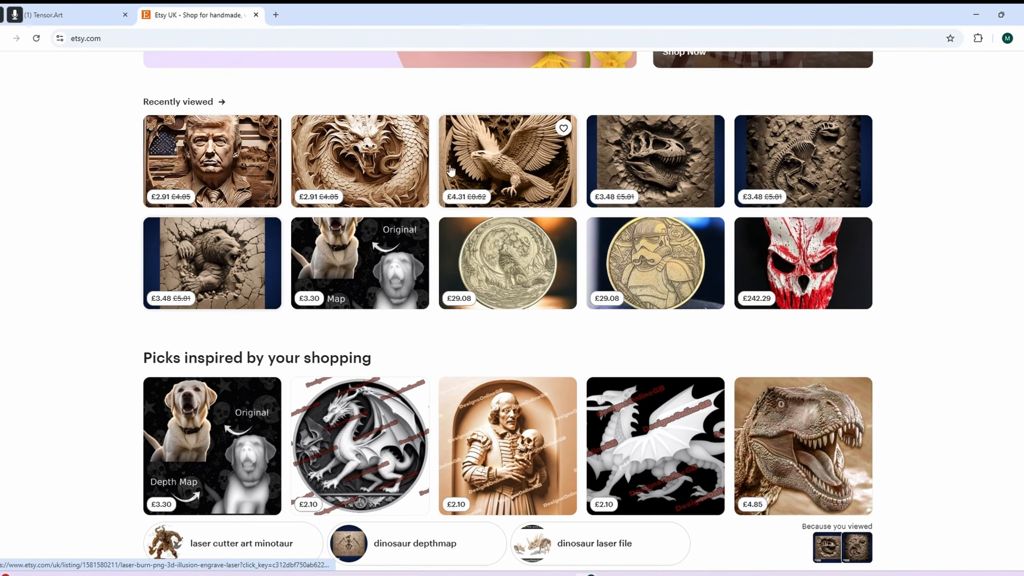
Step: Open the Trex Fossil Skull in Rock listing on Etsy and read its laser engraving description
click(656, 165)
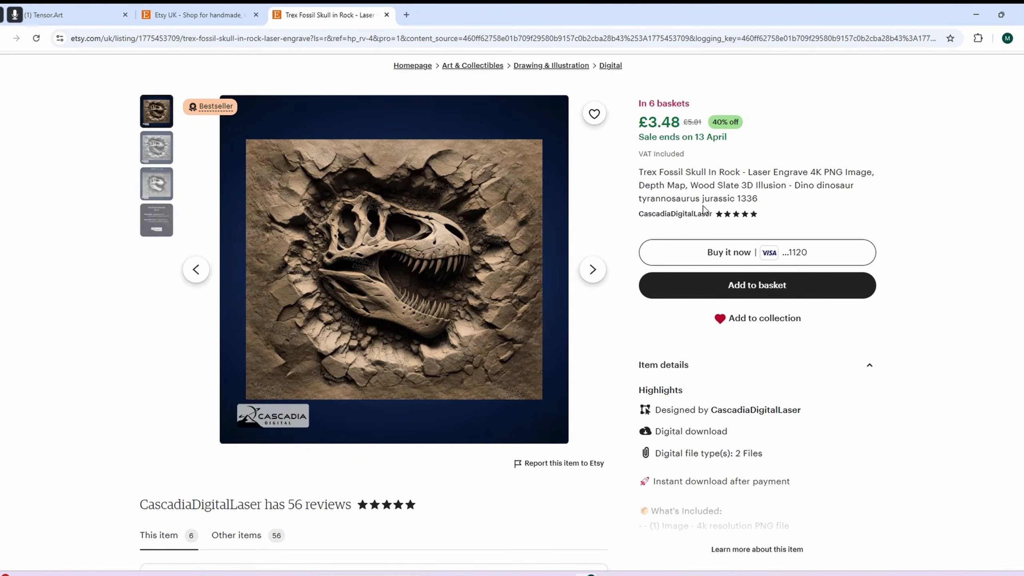
double_click(777, 176)
click(728, 173)
triple_click(761, 189)
click(688, 184)
click(210, 15)
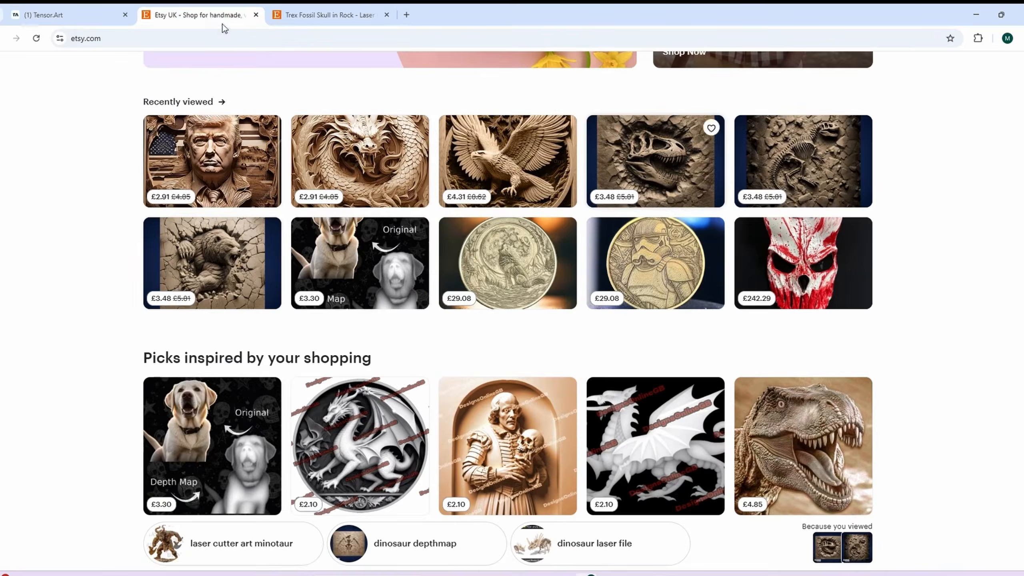
Step: View the recently viewed Etsy listings for the bear breaking through rock and the eagle laser engraving
click(276, 262)
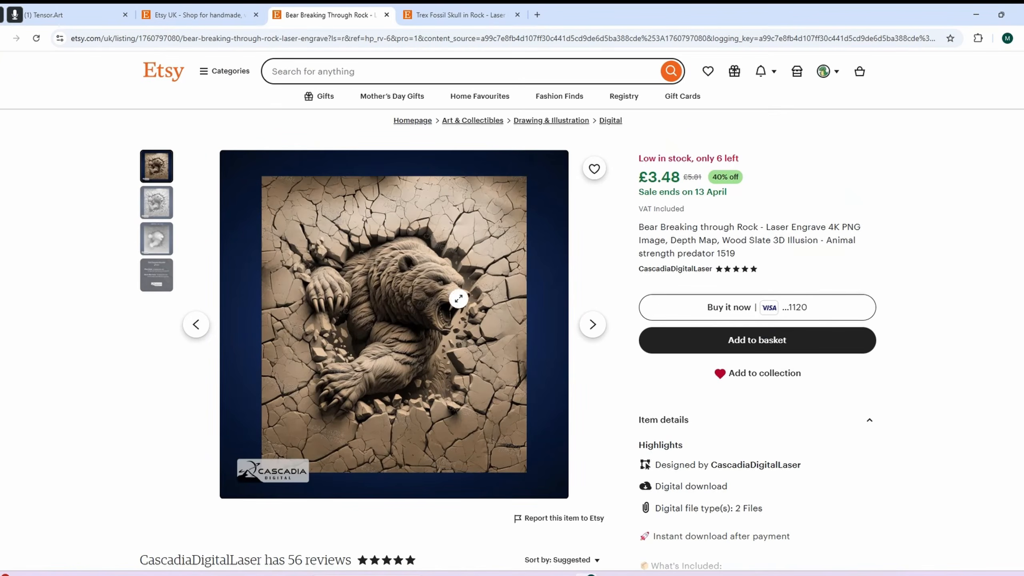
click(224, 15)
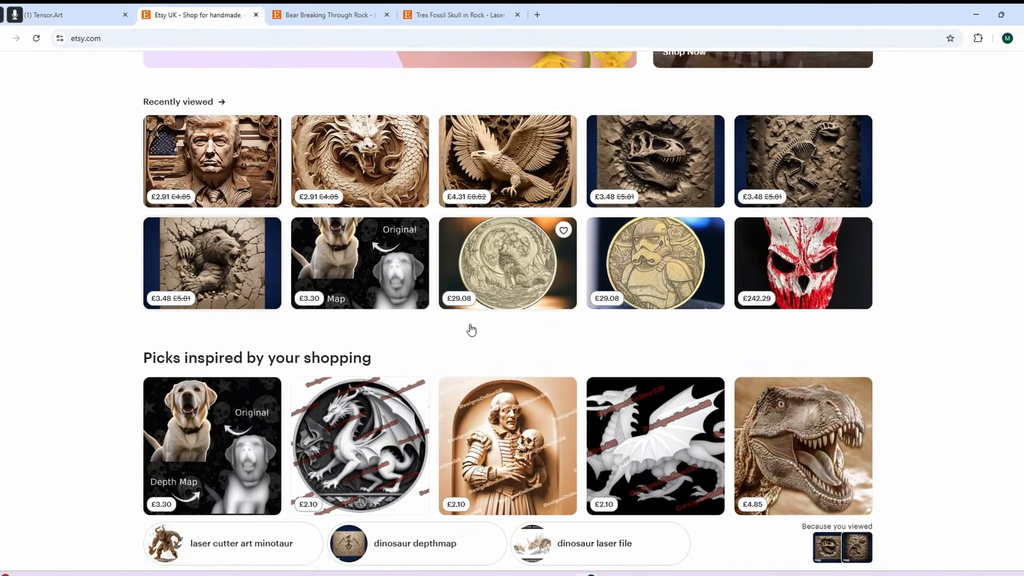
click(503, 166)
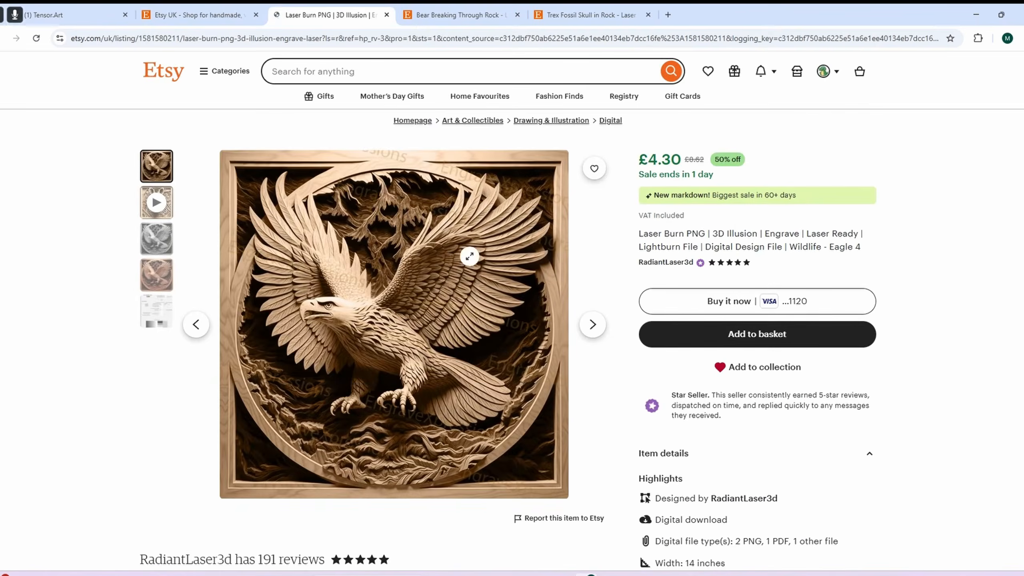
key(ctrl+shift+Tab)
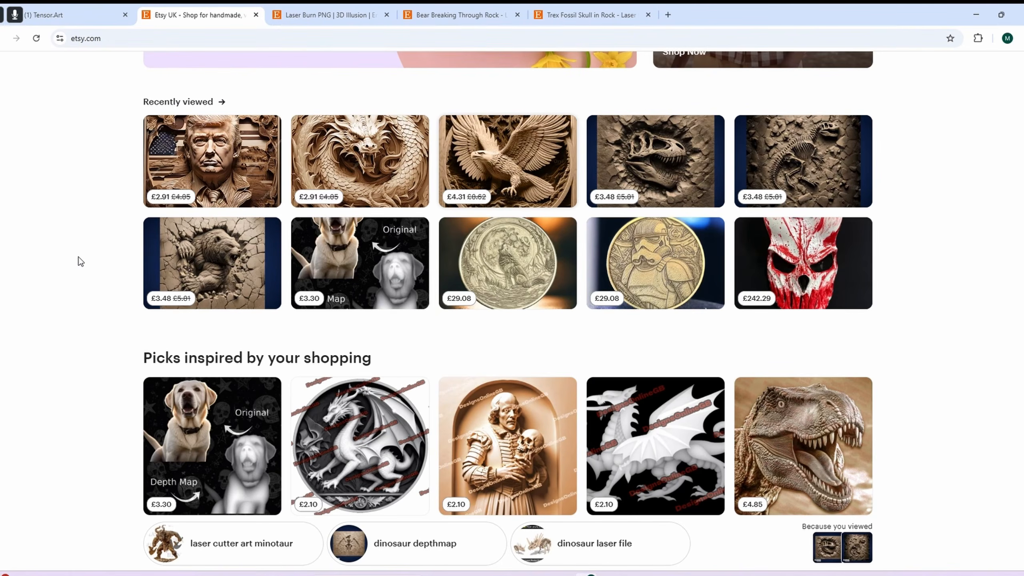
scroll(80, 261, up, 2)
Step: Switch to the TensorArt site and examine its web address and the AI tools featured on the homepage
click(76, 15)
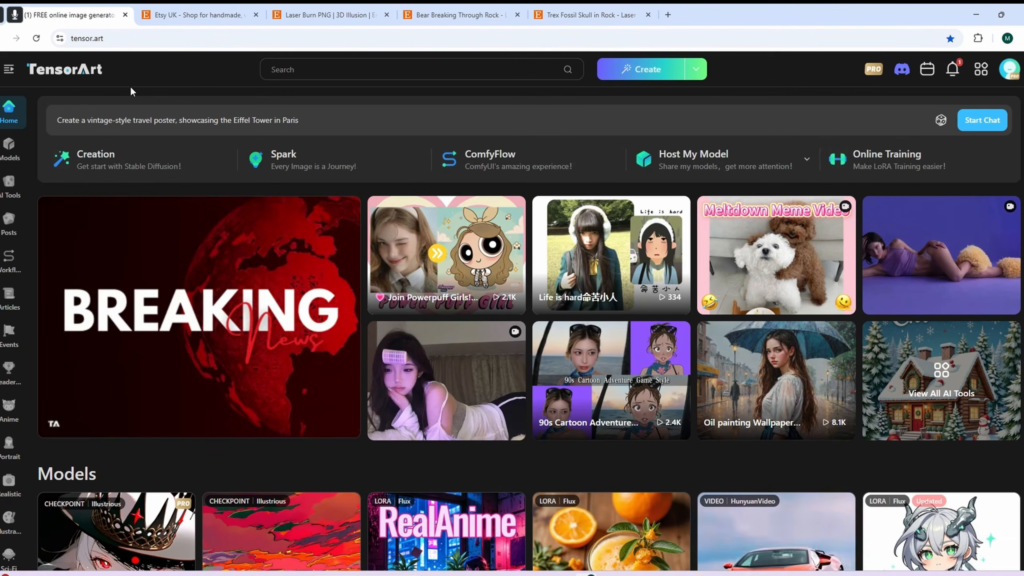
click(140, 40)
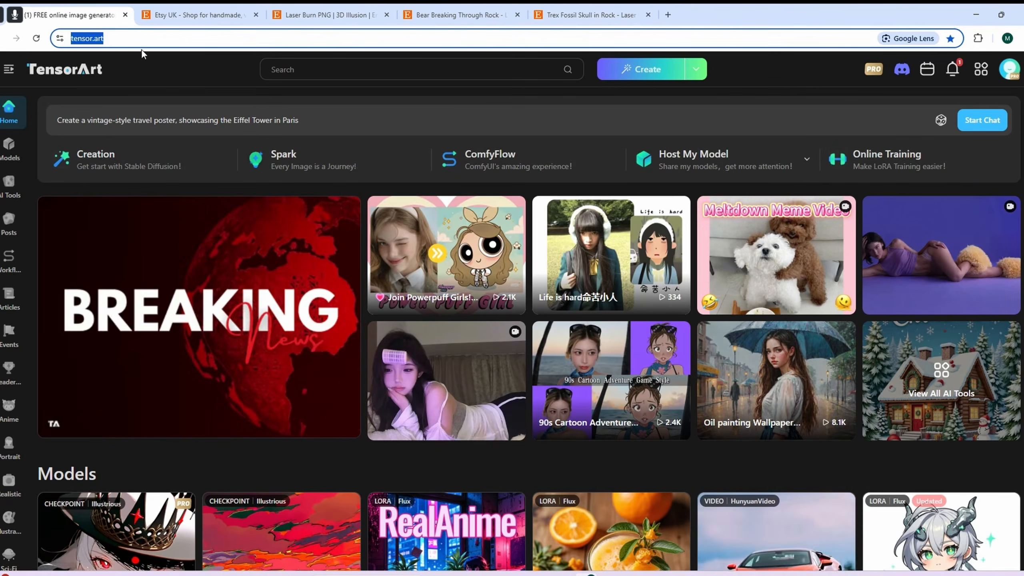
click(233, 81)
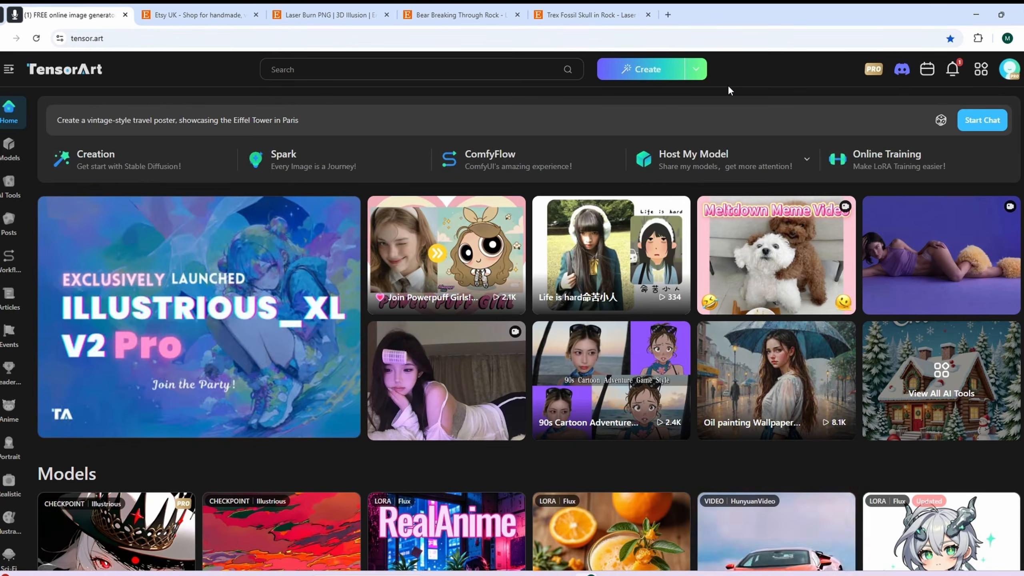
mouse_move(756, 246)
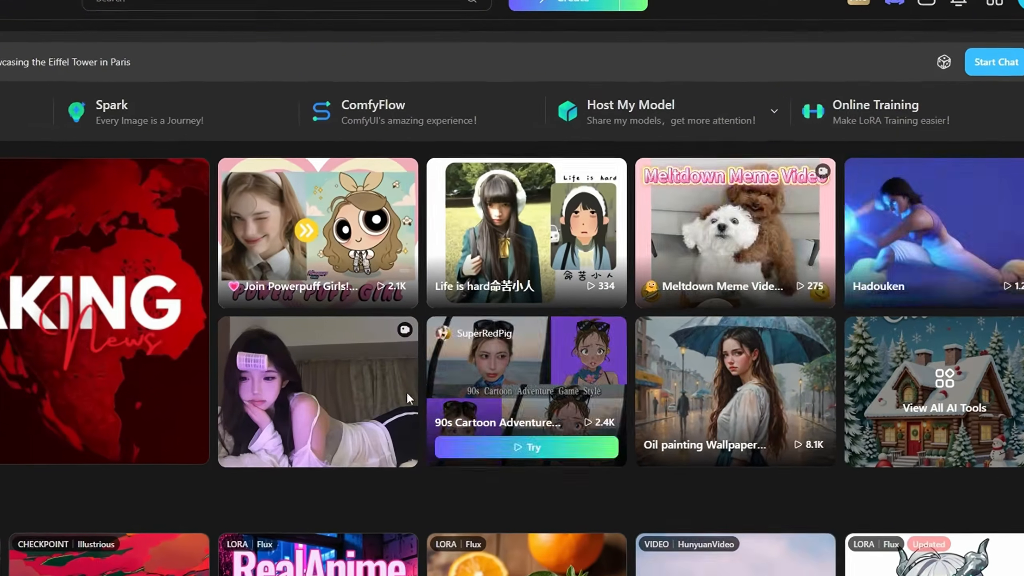
mouse_move(372, 428)
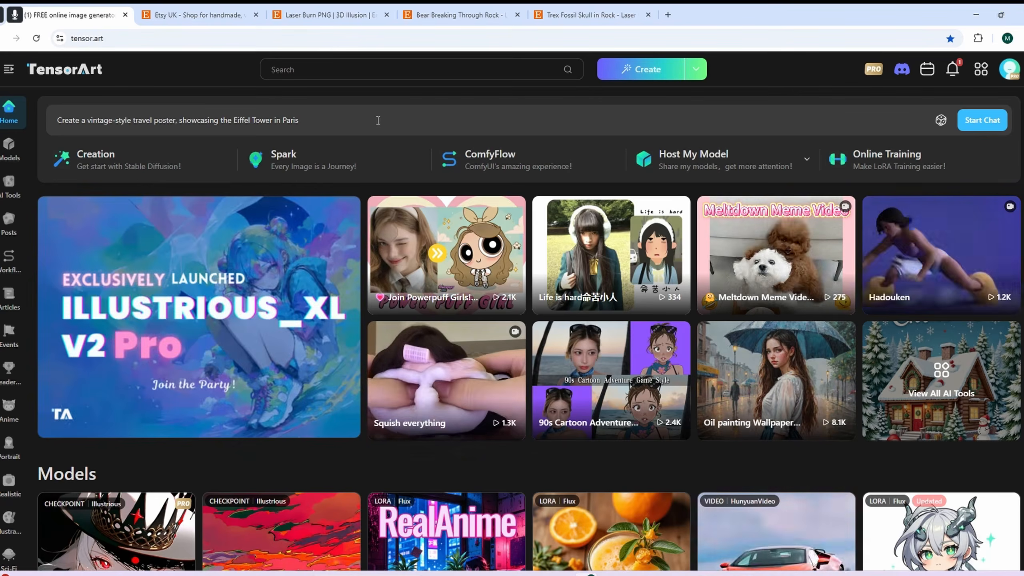
Step: Check the cute mouse engraving listing on Etsy and attach its picture as a Style reference in TensorArt Spark
click(303, 15)
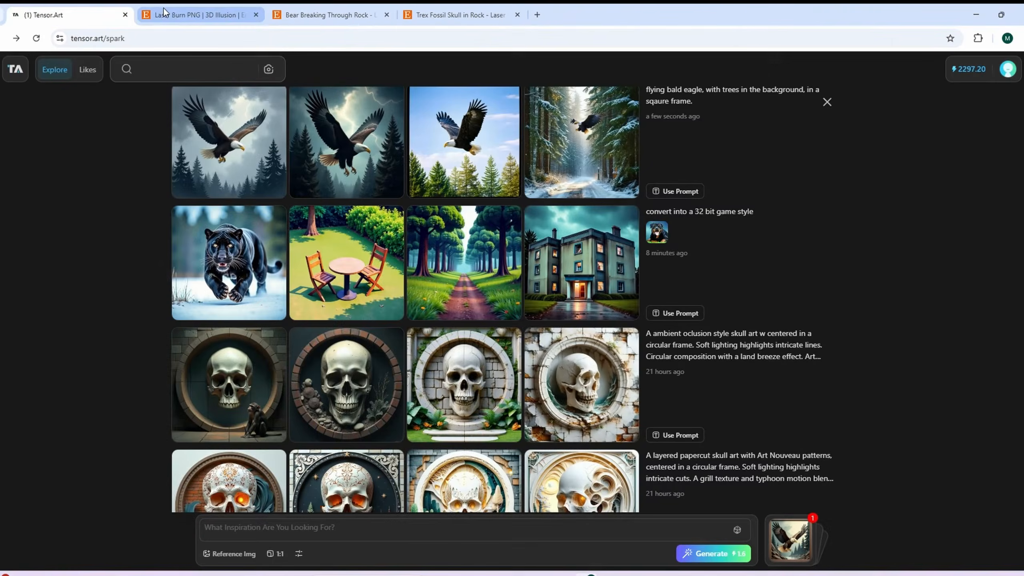
click(163, 12)
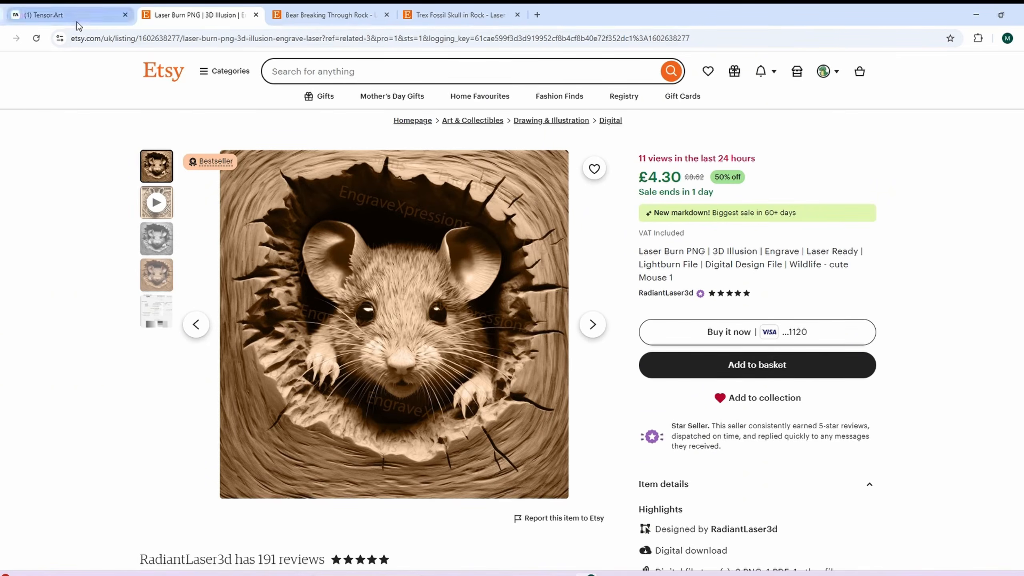
click(60, 14)
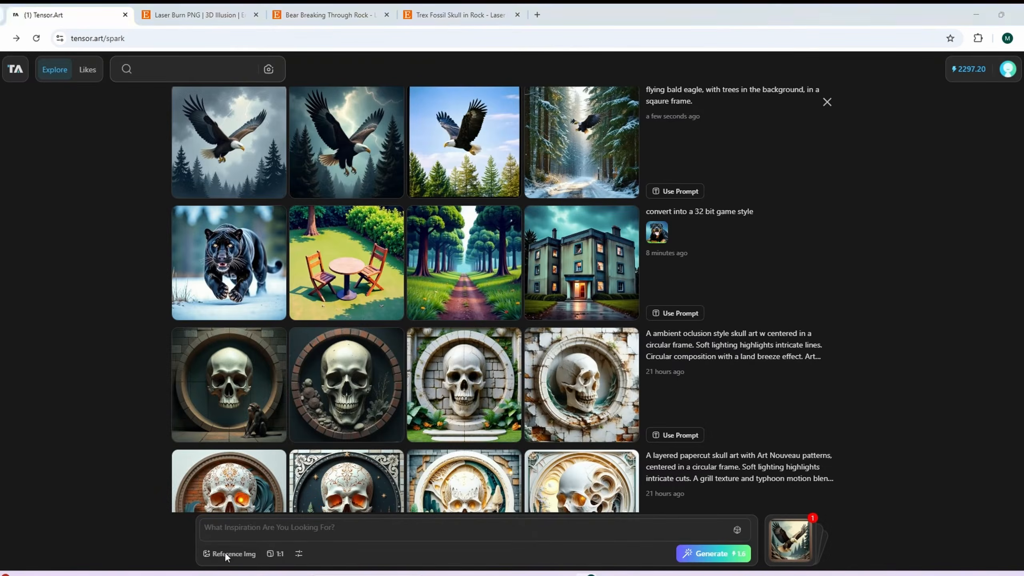
click(218, 531)
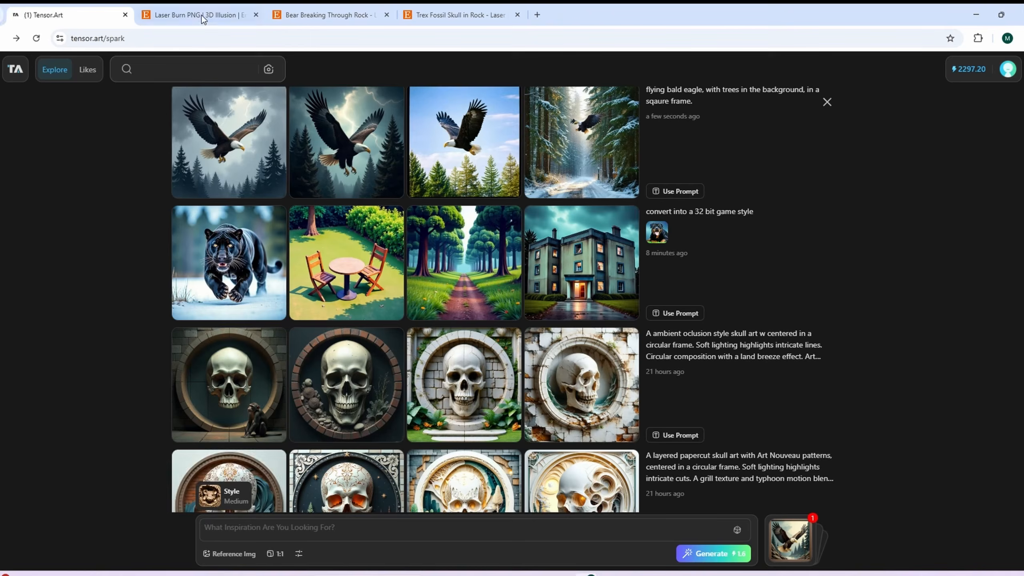
click(202, 15)
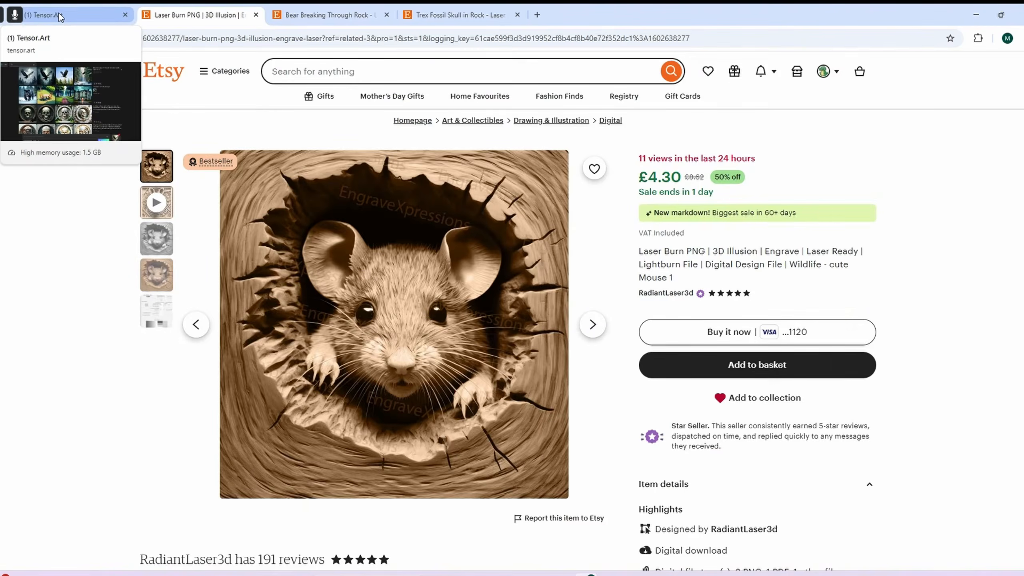
click(59, 16)
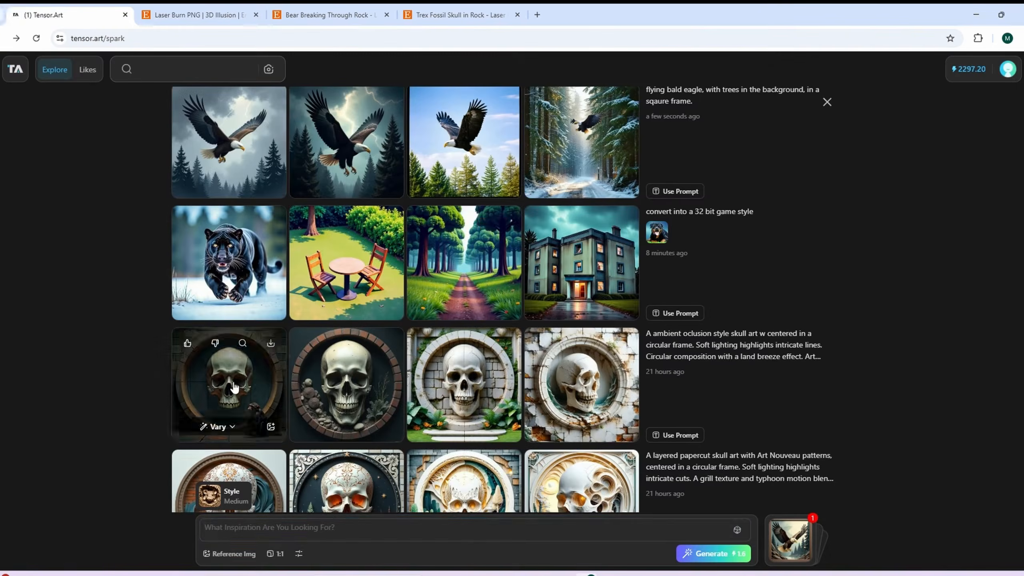
Step: Generate images from the prompt "a small mouse peeking its head out of a hole in the tree."
click(237, 524)
text(a small mouse)
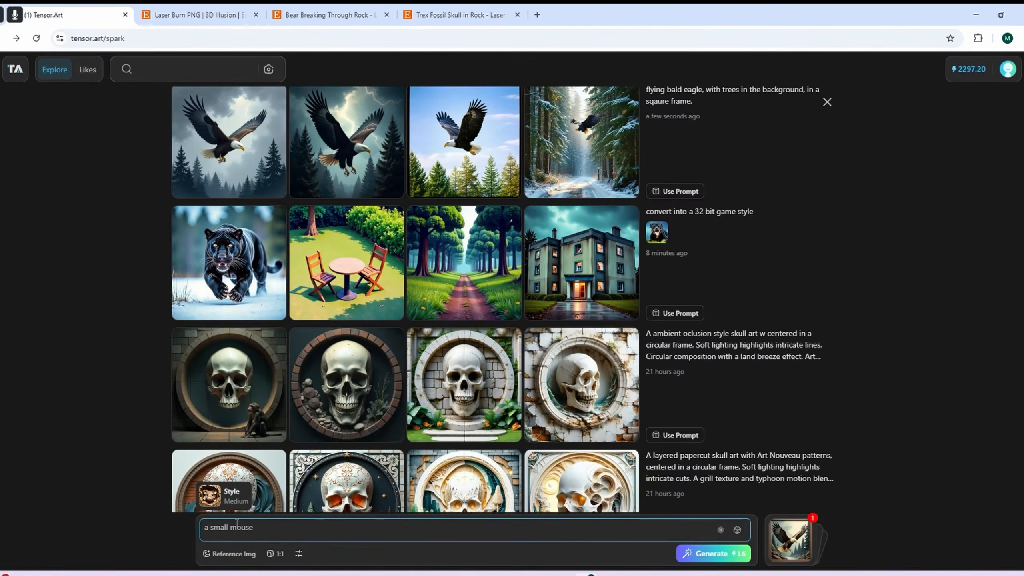
text( peeking its head out of a hole in the t)
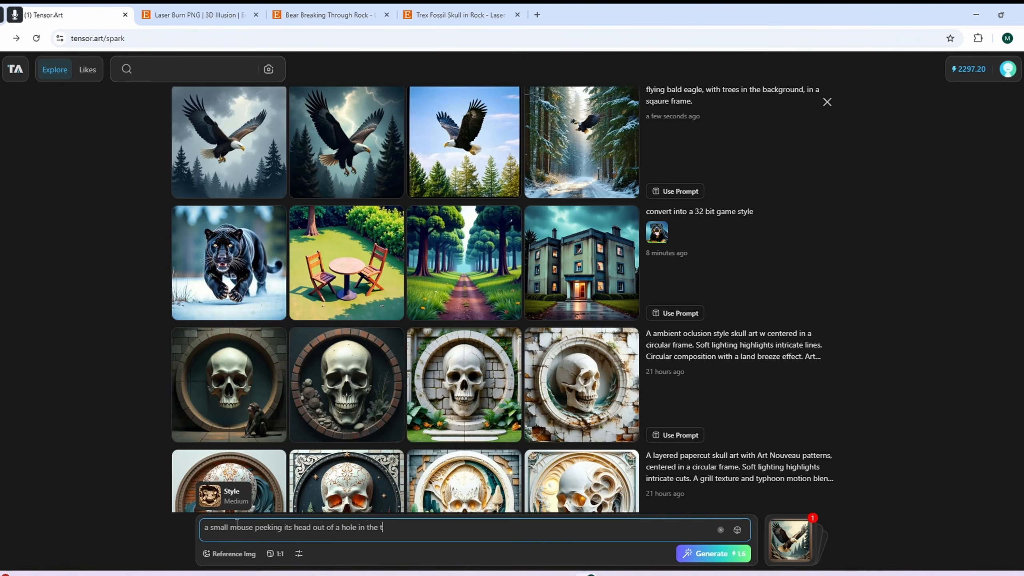
text(ree.)
key(Return)
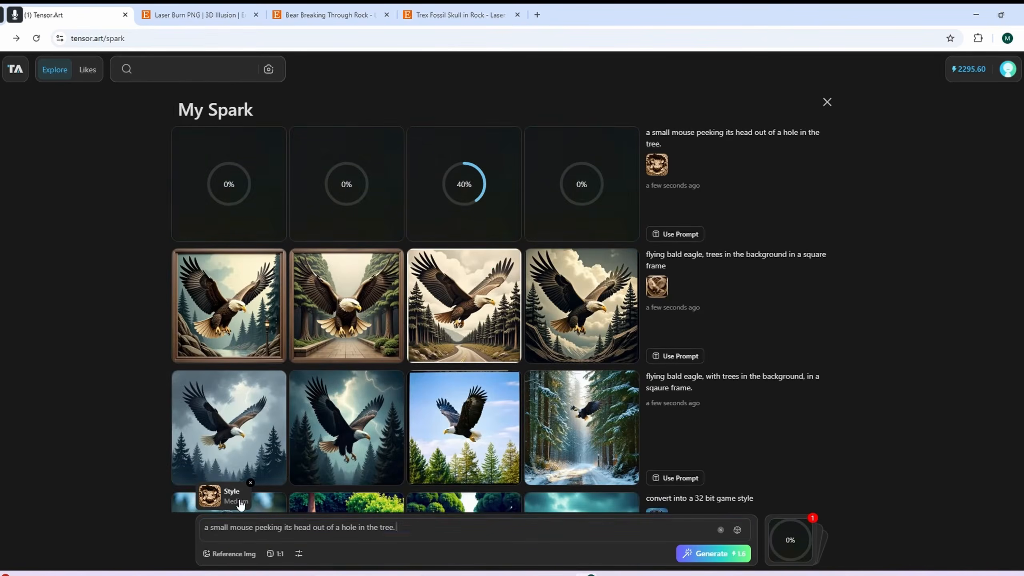
Step: Compare the generated mouse images with the original mouse engraving listing on Etsy
mouse_move(210, 504)
click(193, 15)
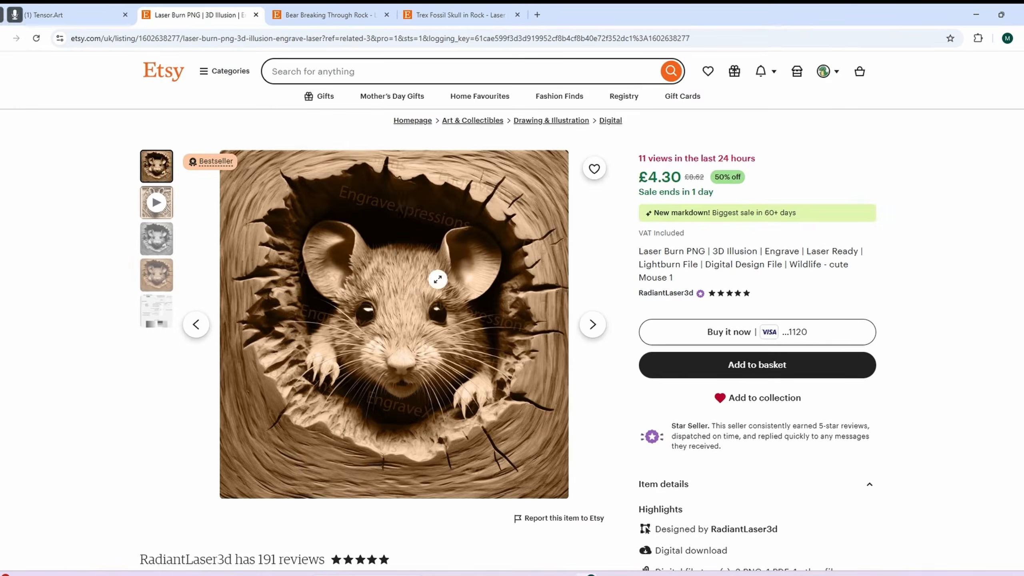
click(48, 15)
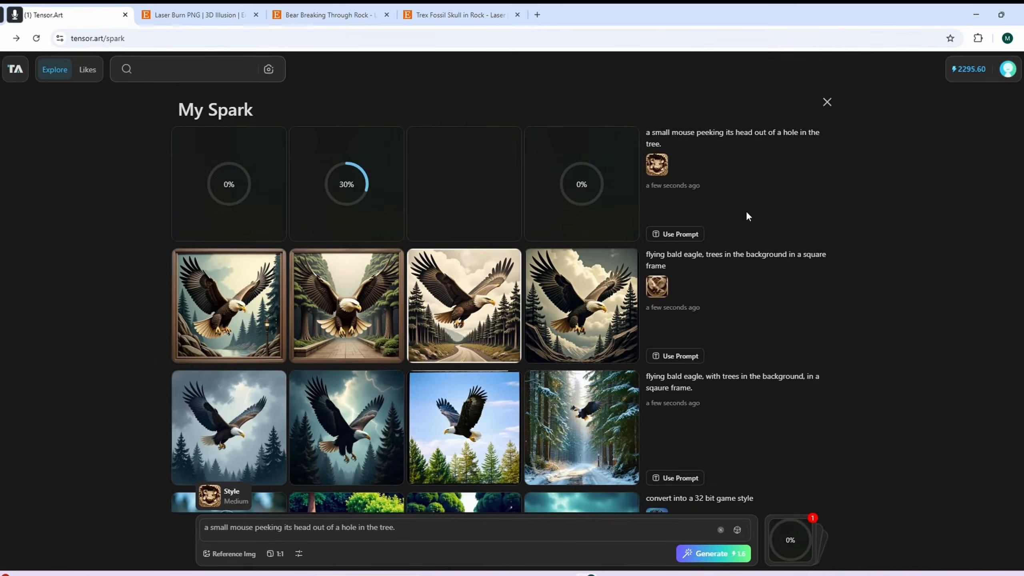
click(229, 196)
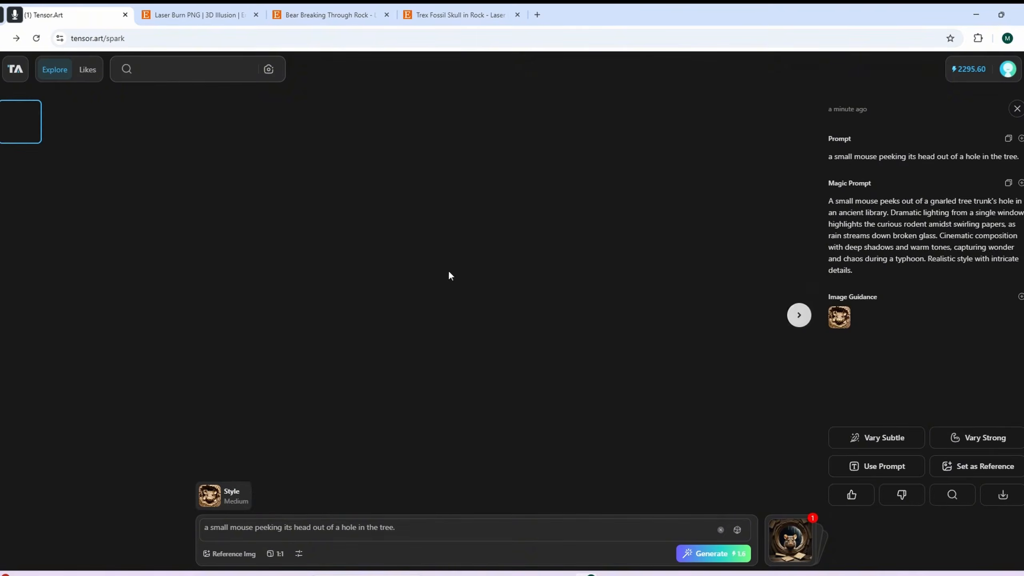
click(798, 315)
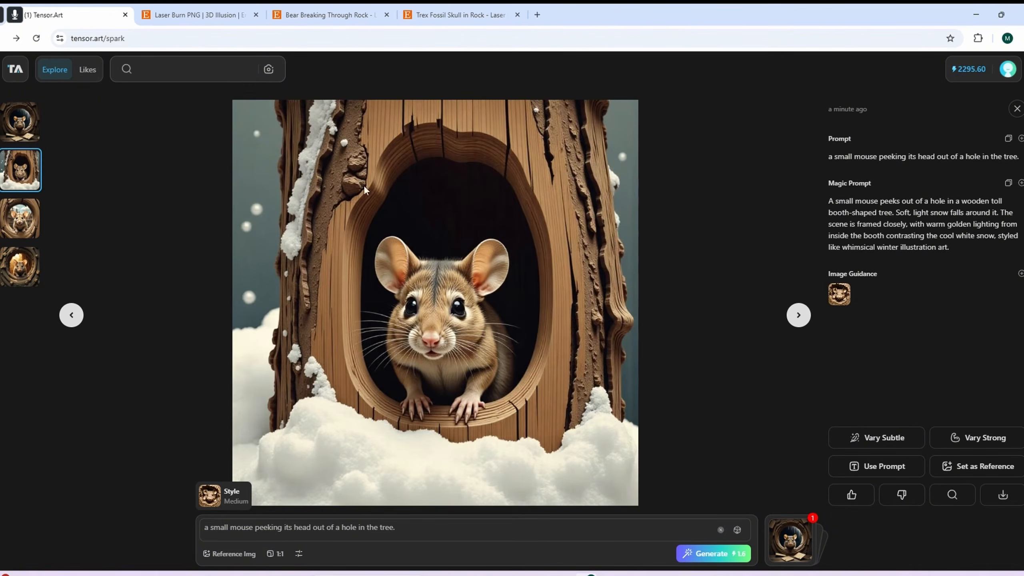
click(200, 16)
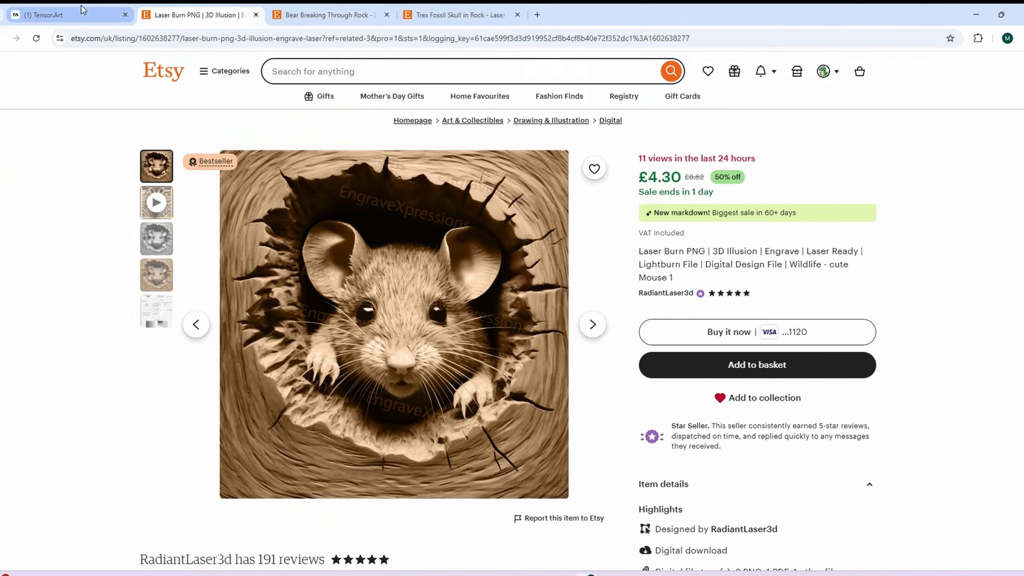
click(82, 12)
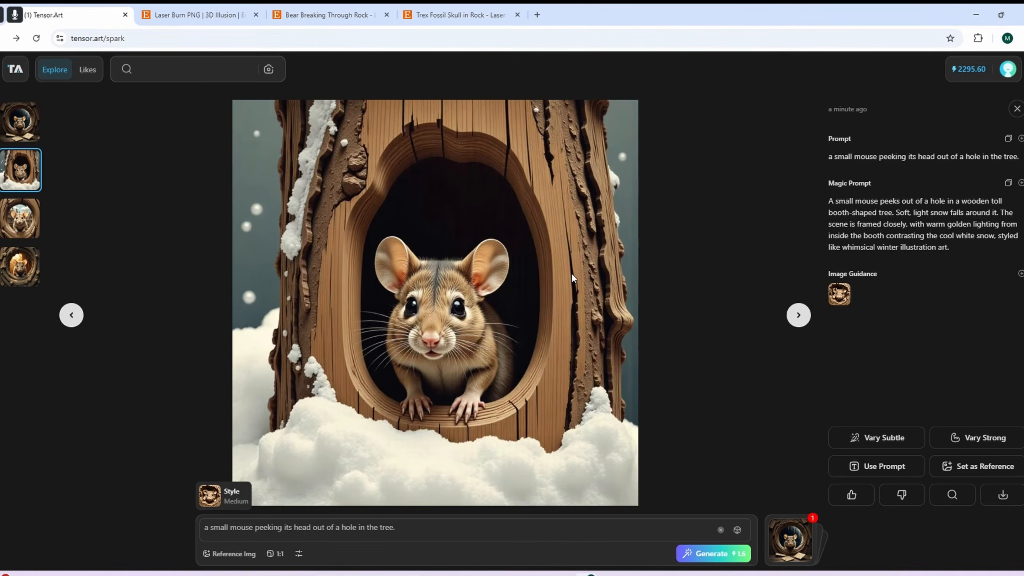
click(797, 315)
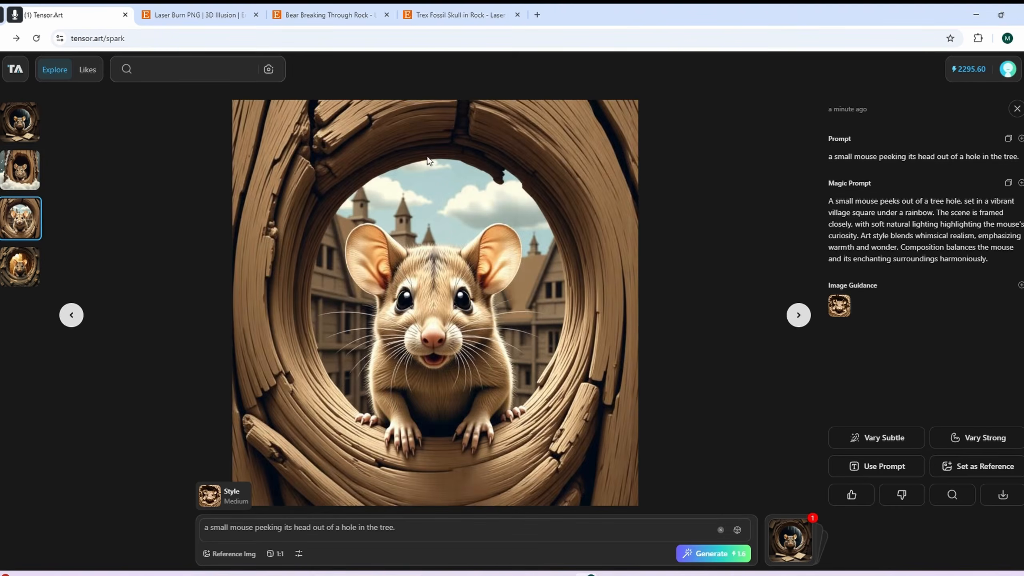
click(798, 317)
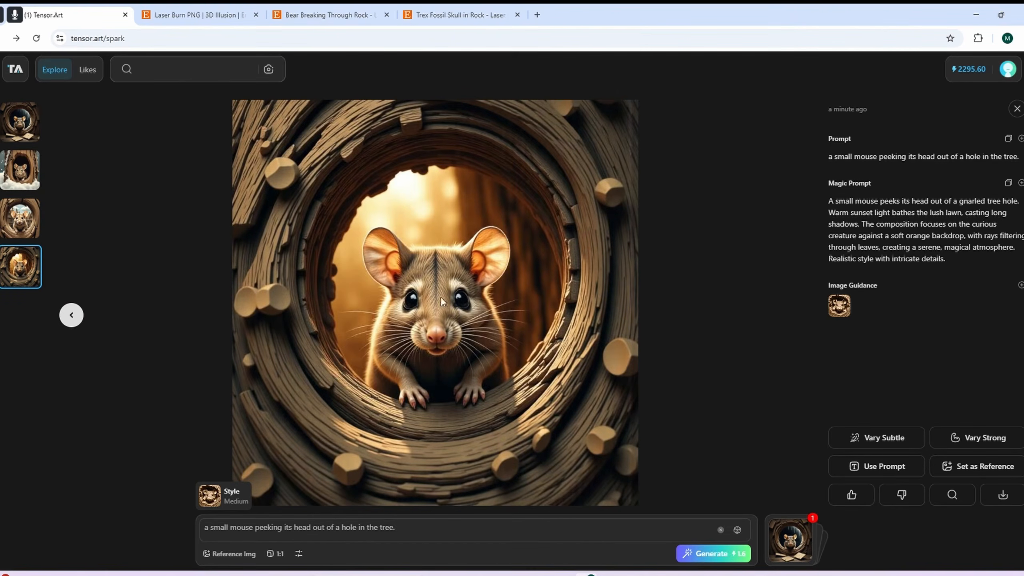
click(72, 315)
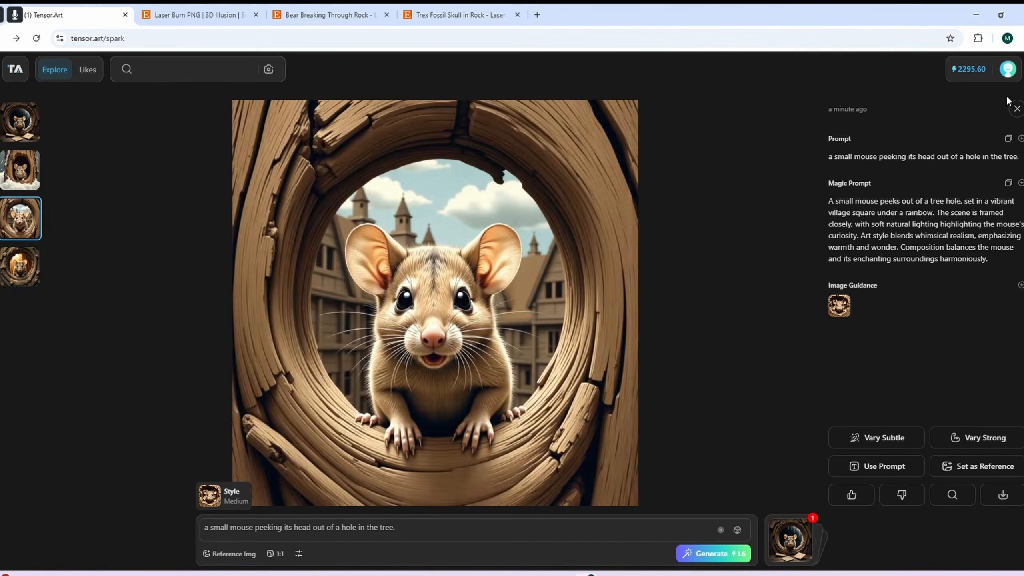
click(1014, 108)
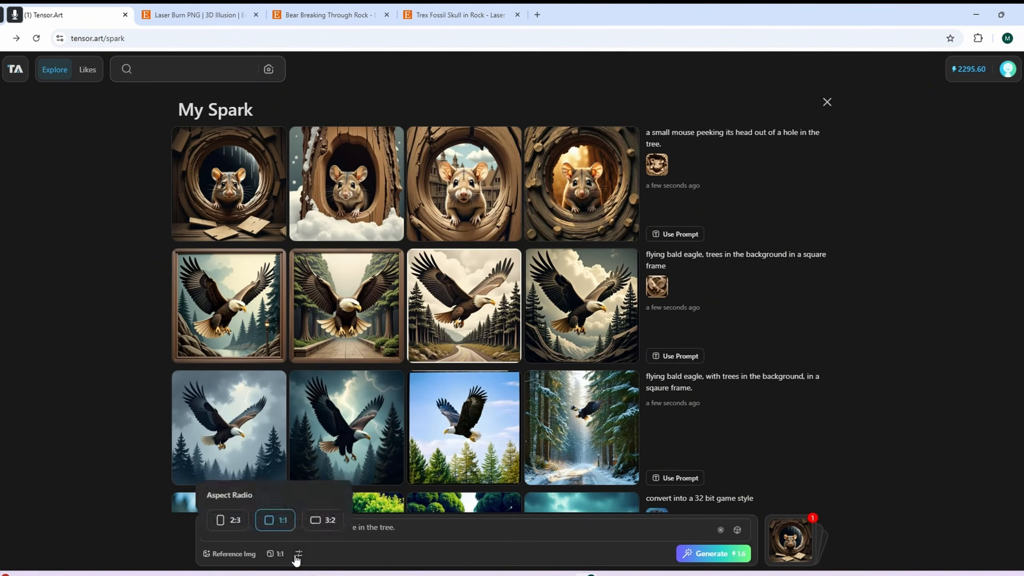
mouse_move(298, 552)
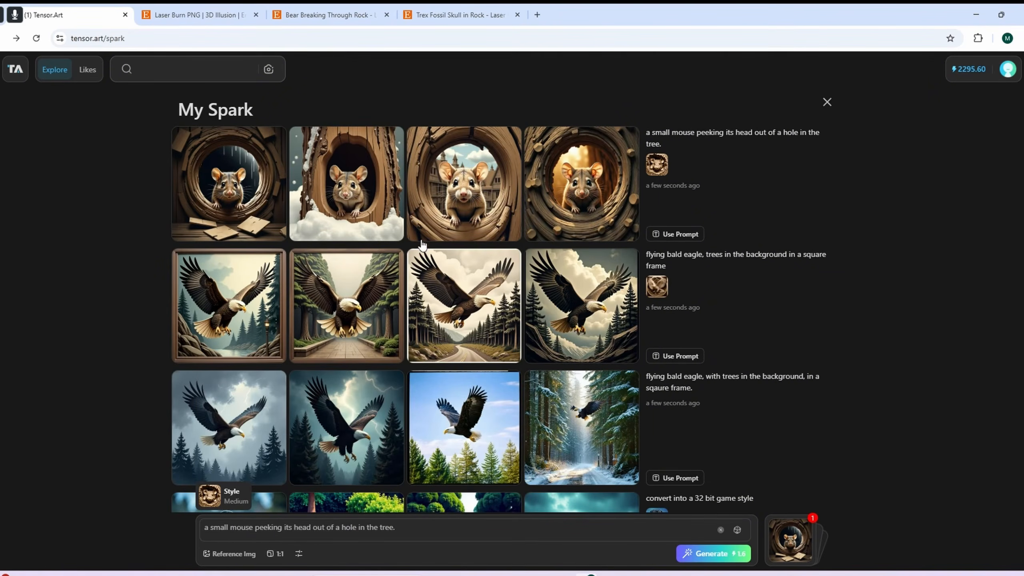
Step: Open the generated mouse image with the village background and copy its Magic Prompt text
click(464, 193)
drag(826, 157, 1019, 158)
click(880, 187)
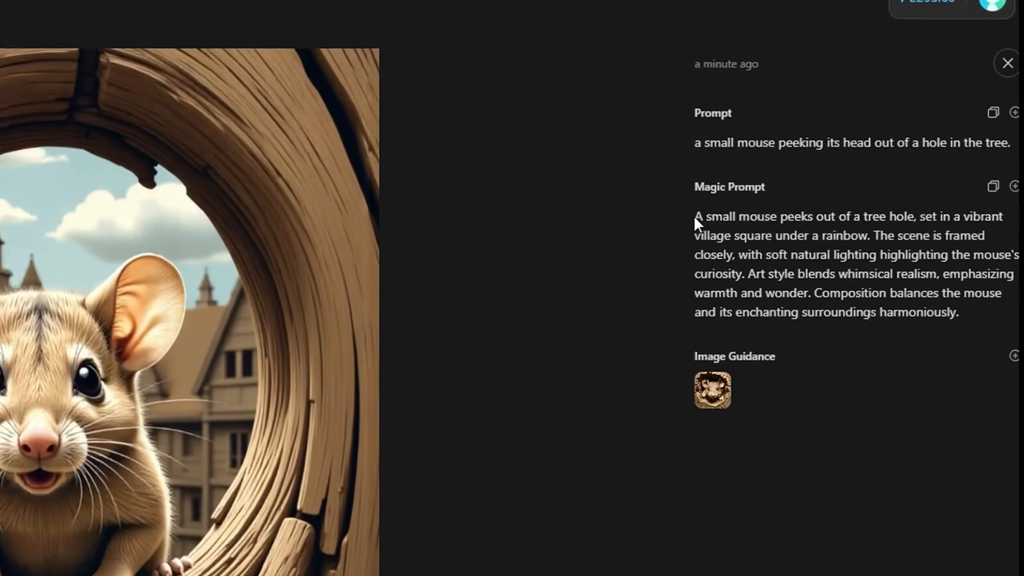
drag(756, 209, 878, 240)
click(911, 308)
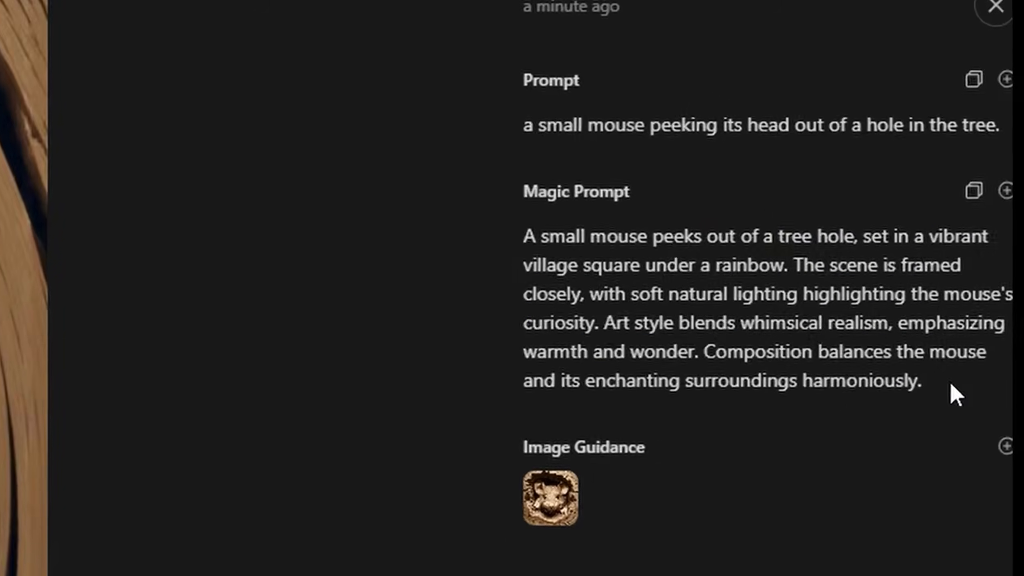
drag(938, 352, 597, 229)
click(965, 194)
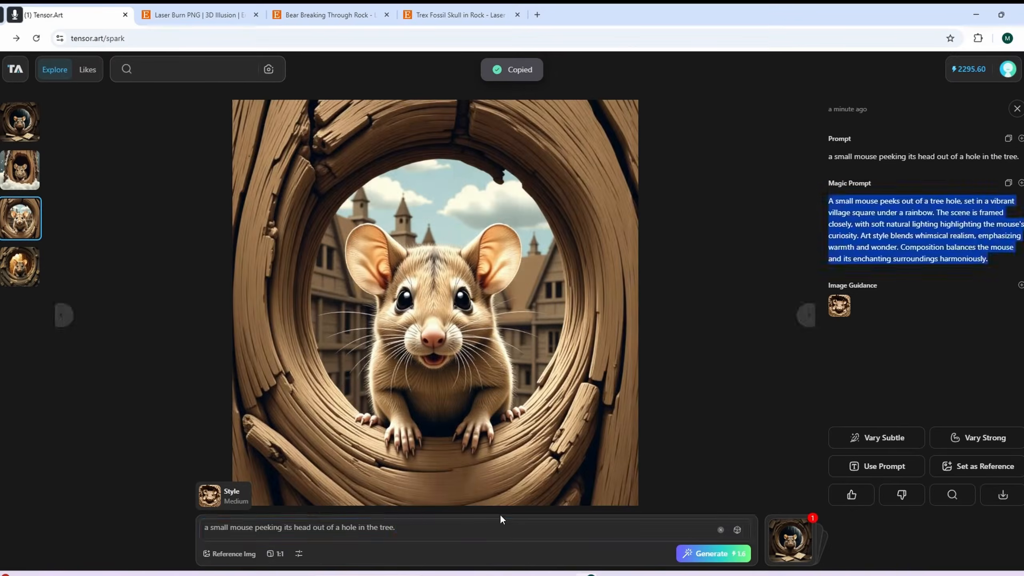
Step: Replace the whole generation prompt with the copied Magic Prompt about the mouse in a vibrant village square
click(471, 526)
key(ctrl+a)
key(ctrl+v)
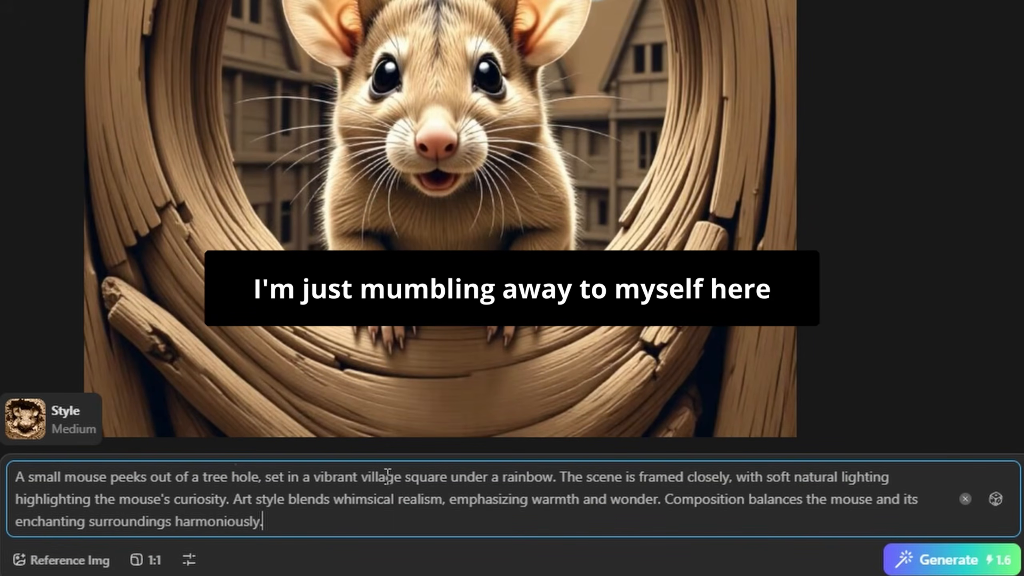
Step: Delete the village square and rainbow phrase, "emphasizing warmth and wonder" and the final composition sentence from the mouse prompt
drag(266, 477, 555, 477)
key(BackSpace)
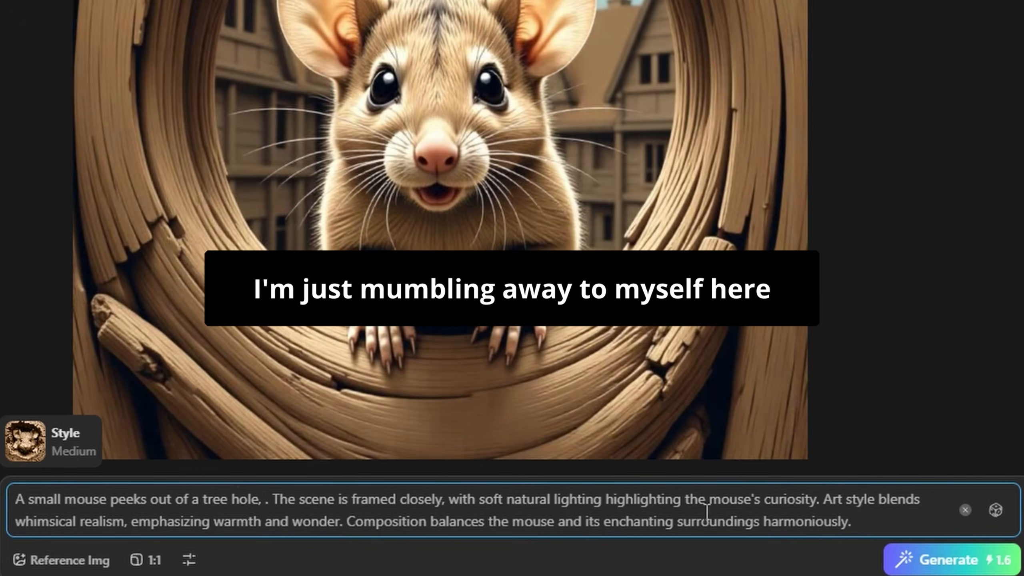
click(480, 508)
drag(124, 522, 339, 521)
key(BackSpace)
drag(642, 521, 140, 521)
key(BackSpace)
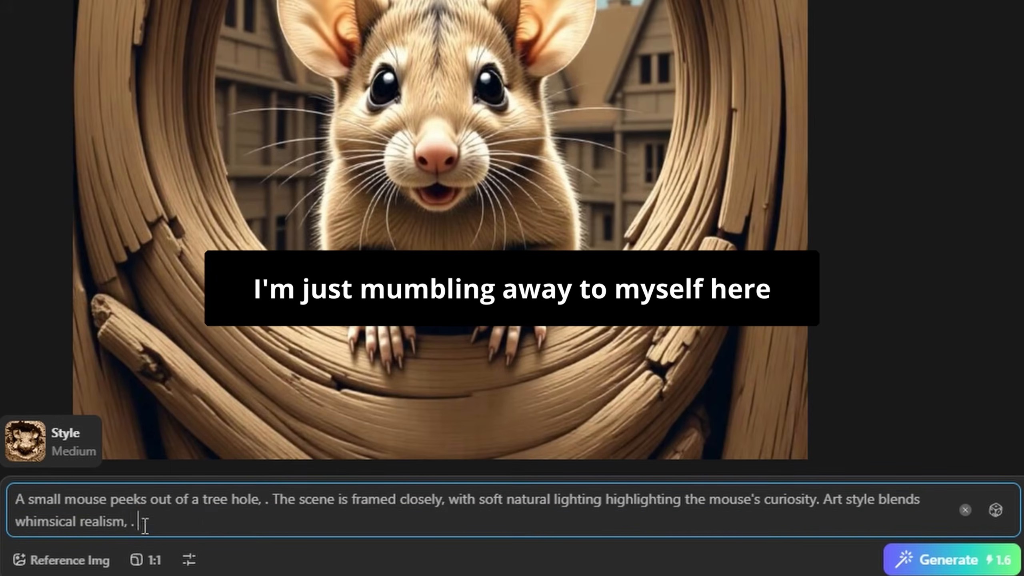
Step: Insert "dark" before "tree hole" and "3d bas relief of" before "small mouse" in the generation prompt
text(dark)
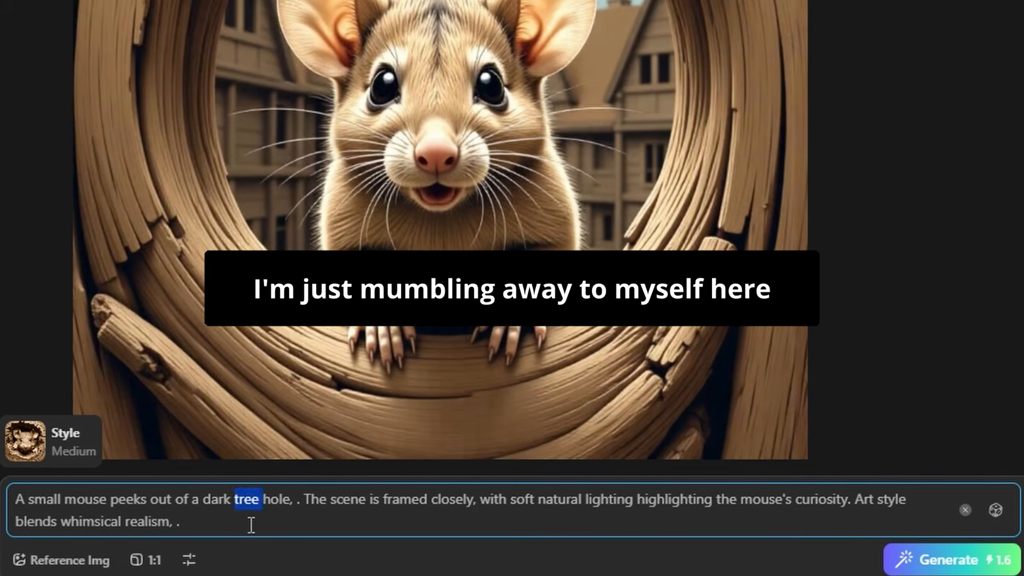
click(249, 525)
click(296, 542)
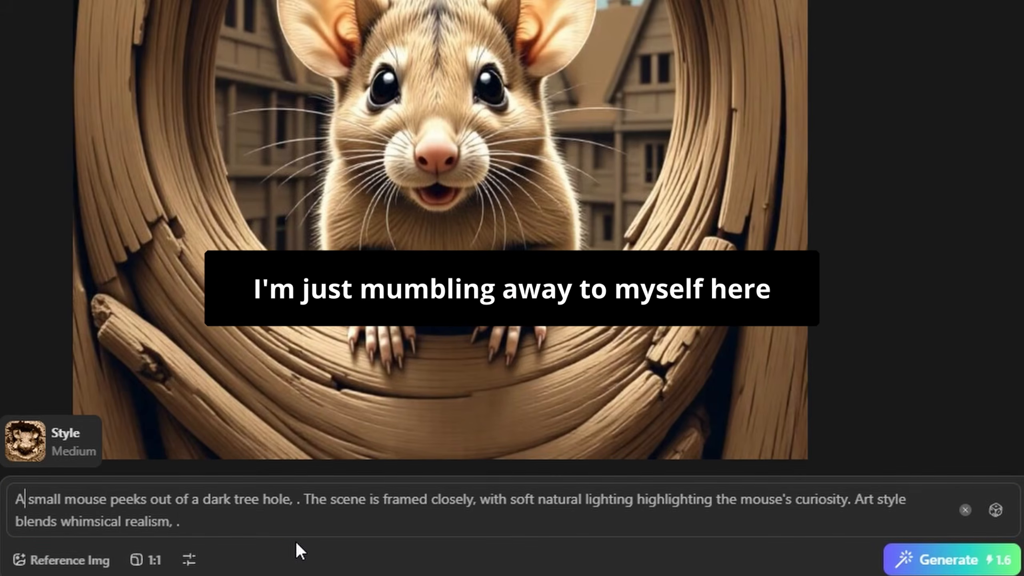
key(ctrl+v)
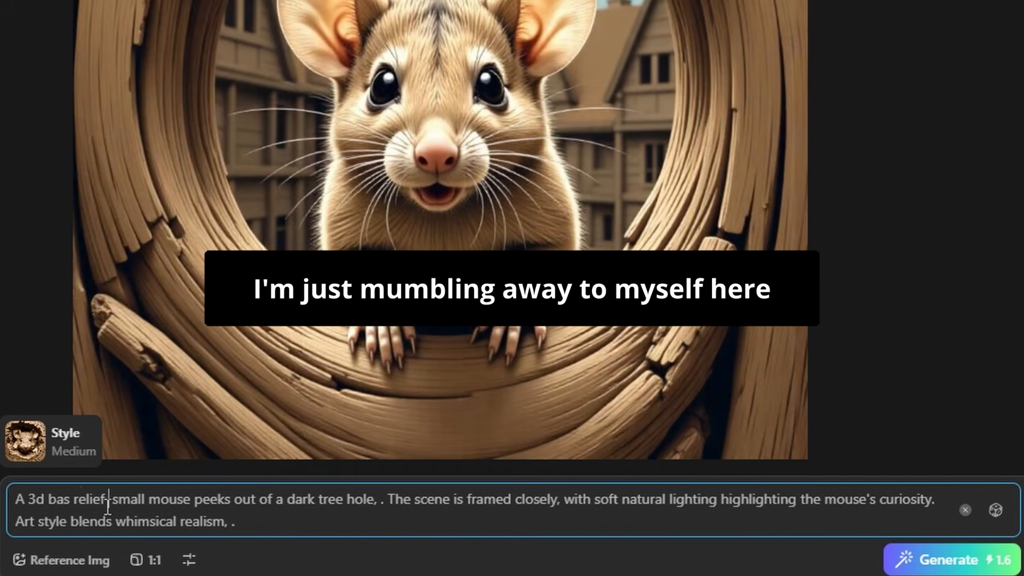
text(of)
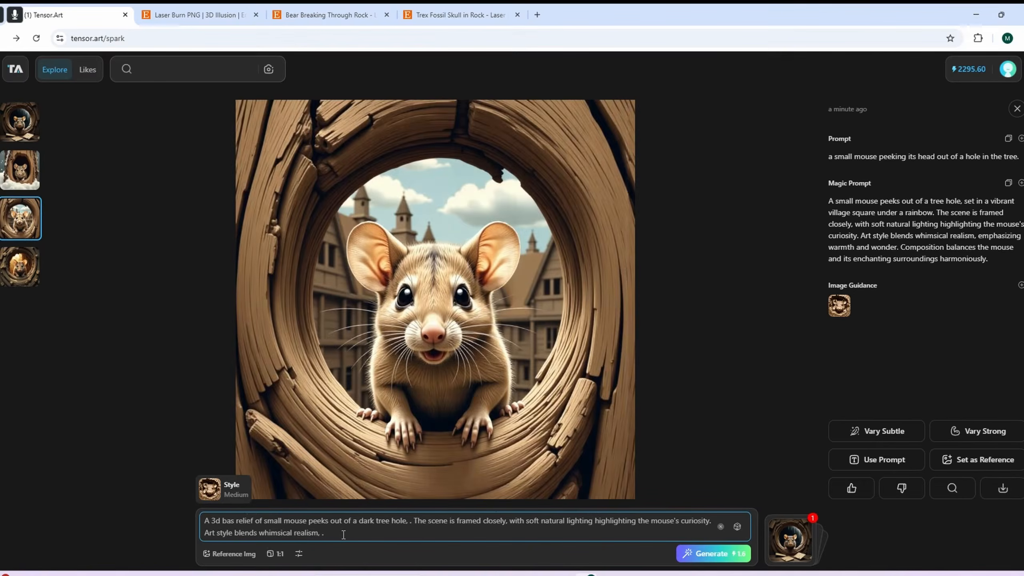
Step: Examine the Etsy mouse listing and Google image results for "3d bas relief" as examples of the style
click(213, 18)
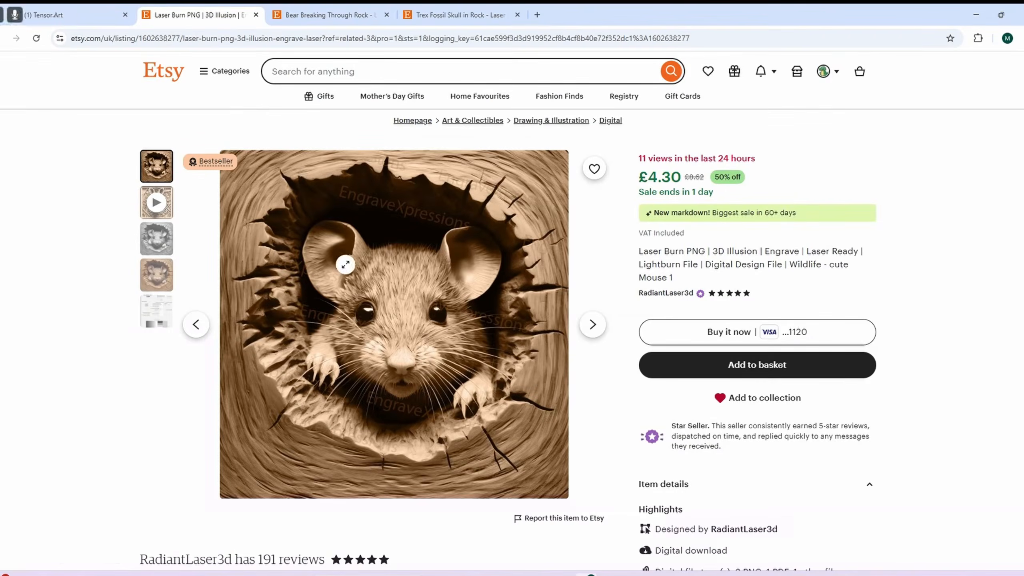
click(108, 12)
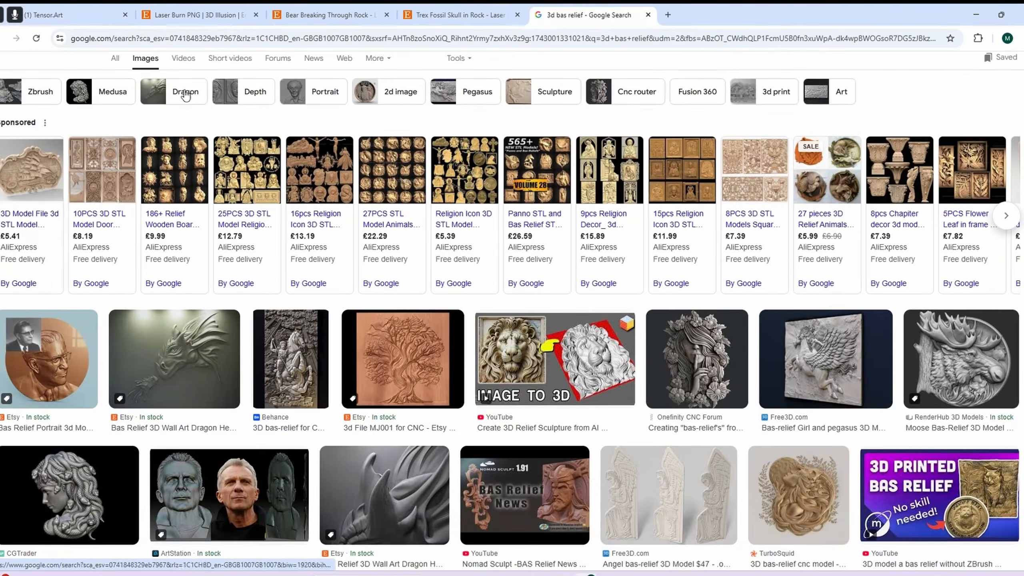
scroll(313, 210, down, 1)
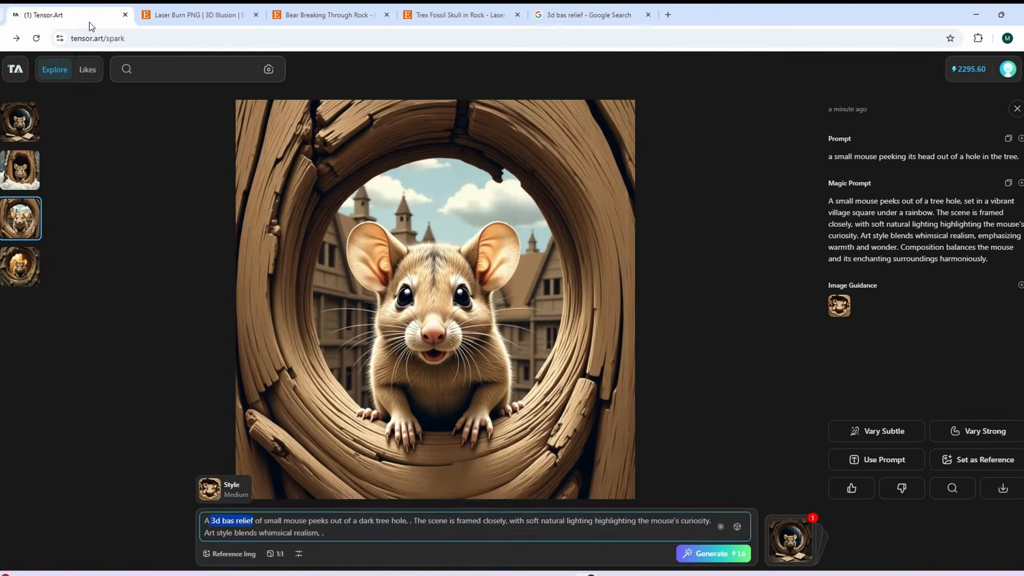
click(65, 14)
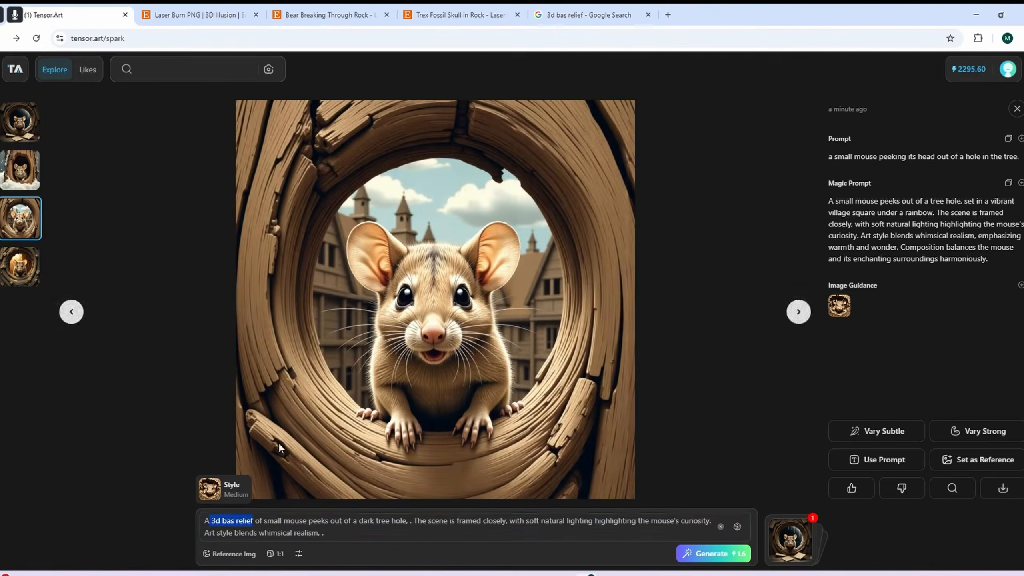
Step: Generate images from the edited 3d bas relief mouse prompt and open the first result
click(354, 527)
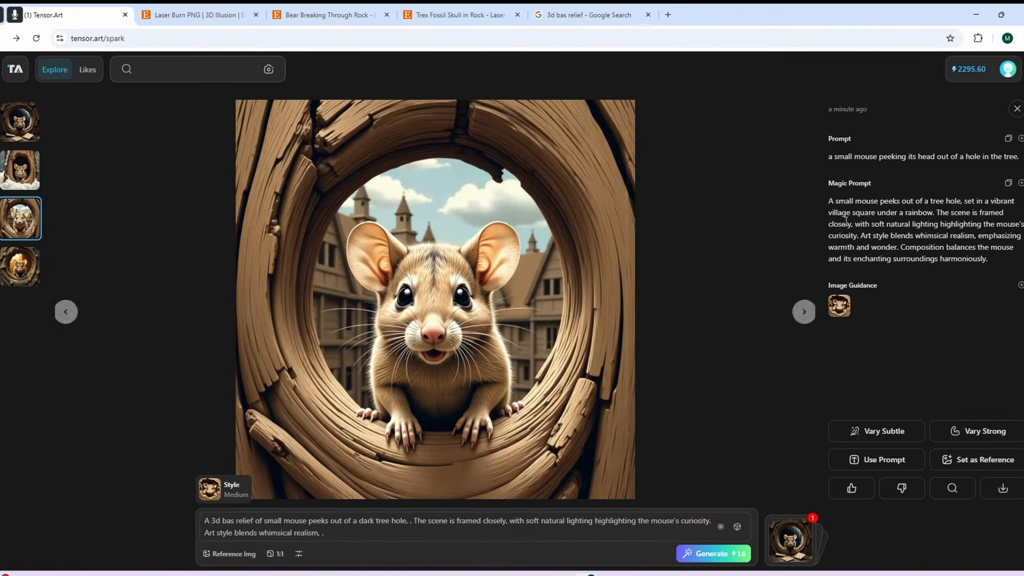
drag(426, 540, 241, 517)
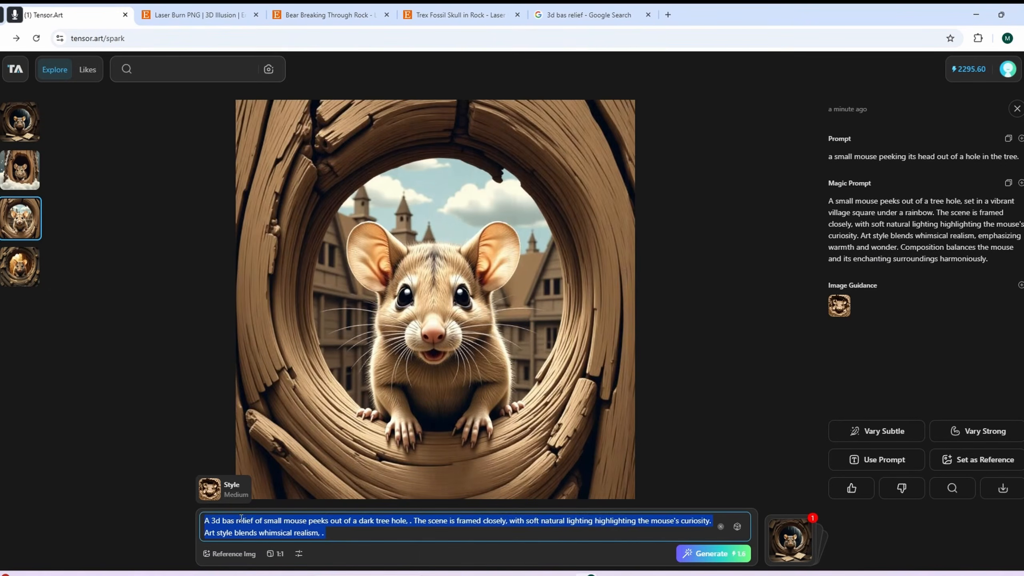
click(1016, 108)
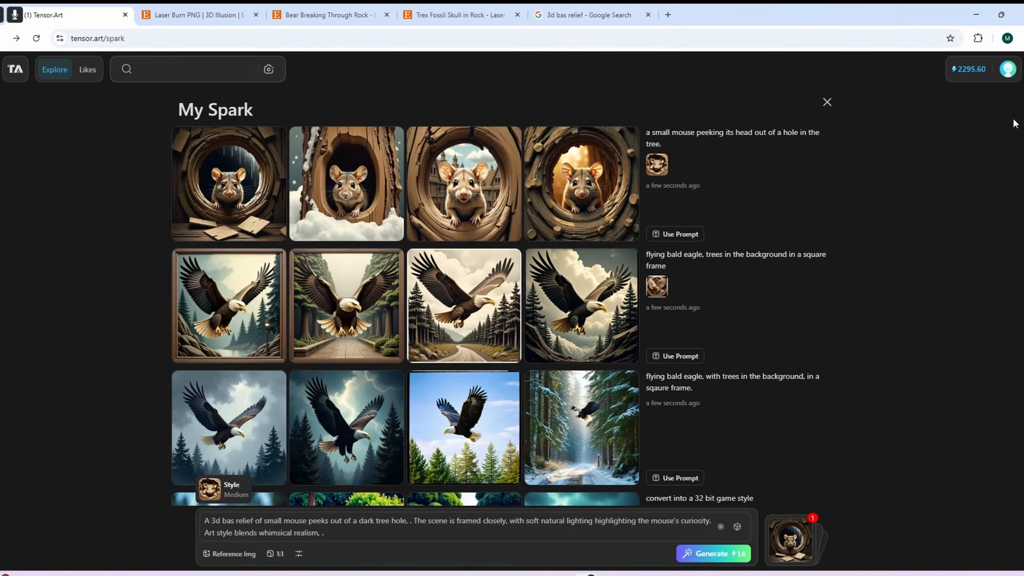
click(714, 556)
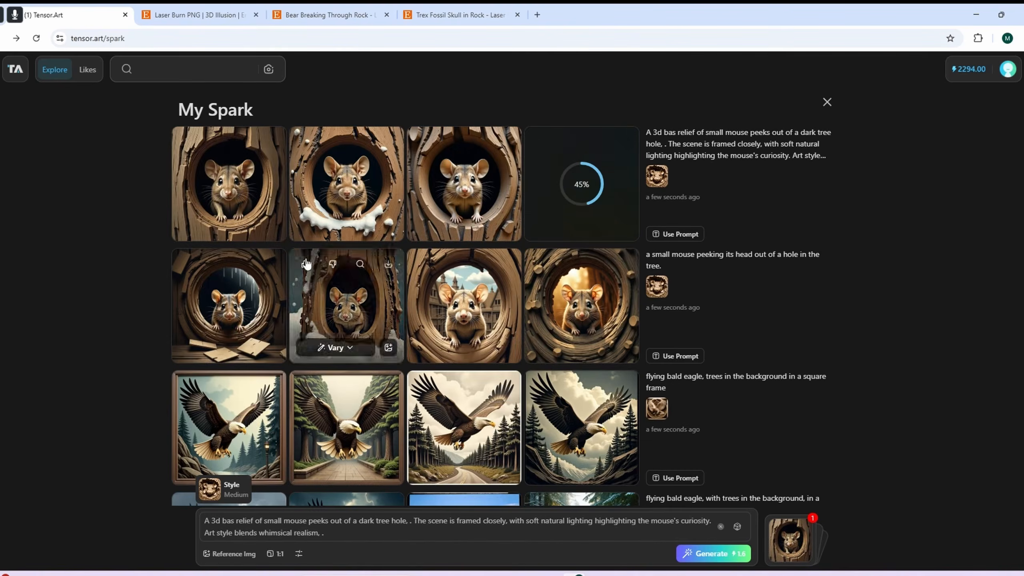
click(221, 187)
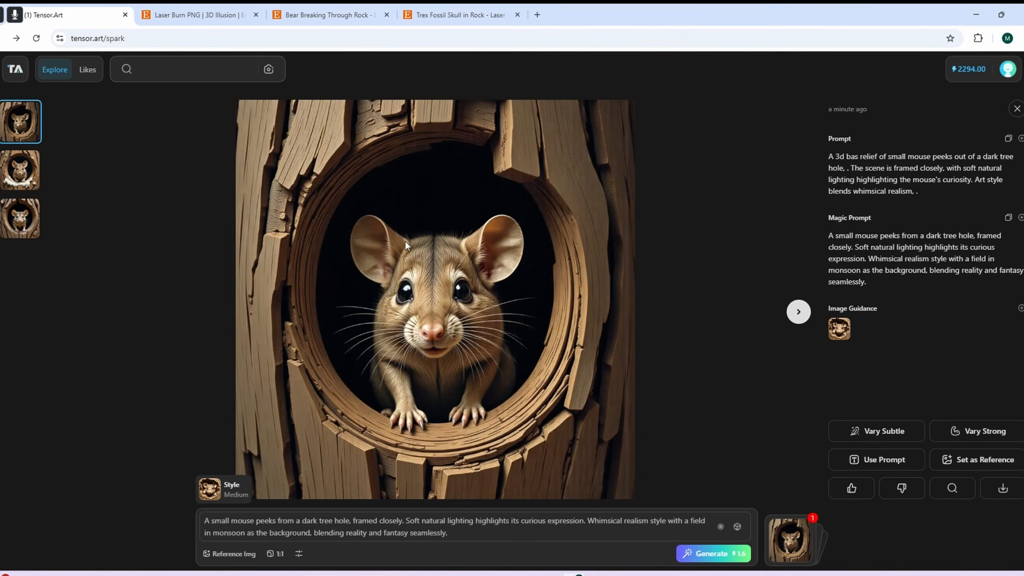
Step: Check the Etsy mouse listing, switch to Photoshop and hide Layer 2 to reveal the brown-toned mouse version
key(ctrl+Tab)
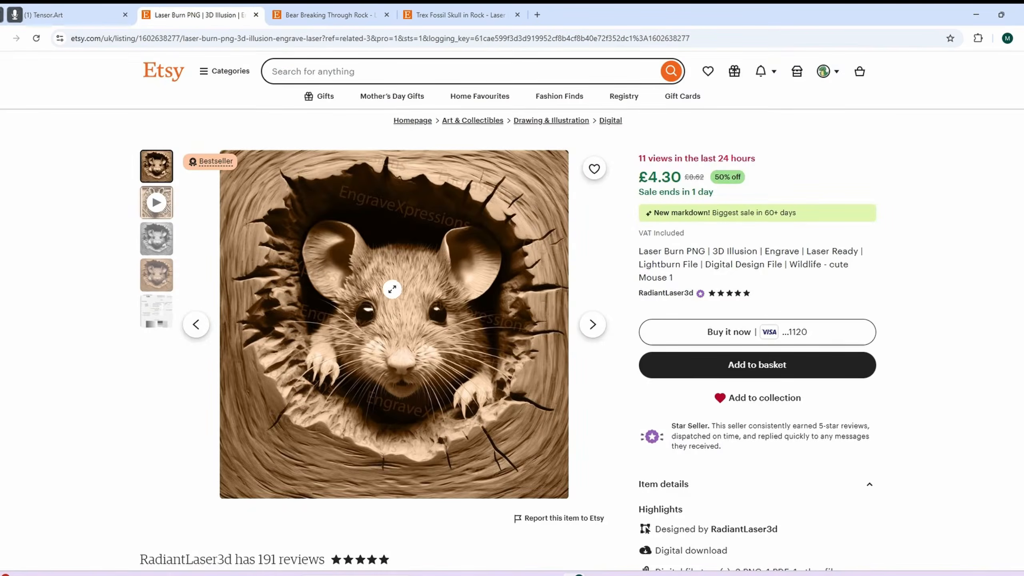
click(742, 571)
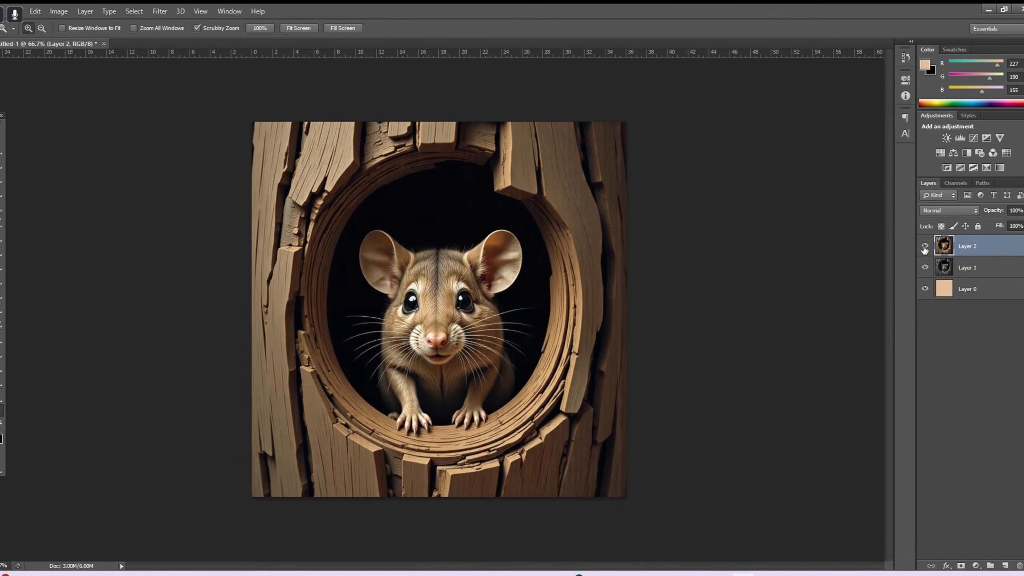
click(924, 247)
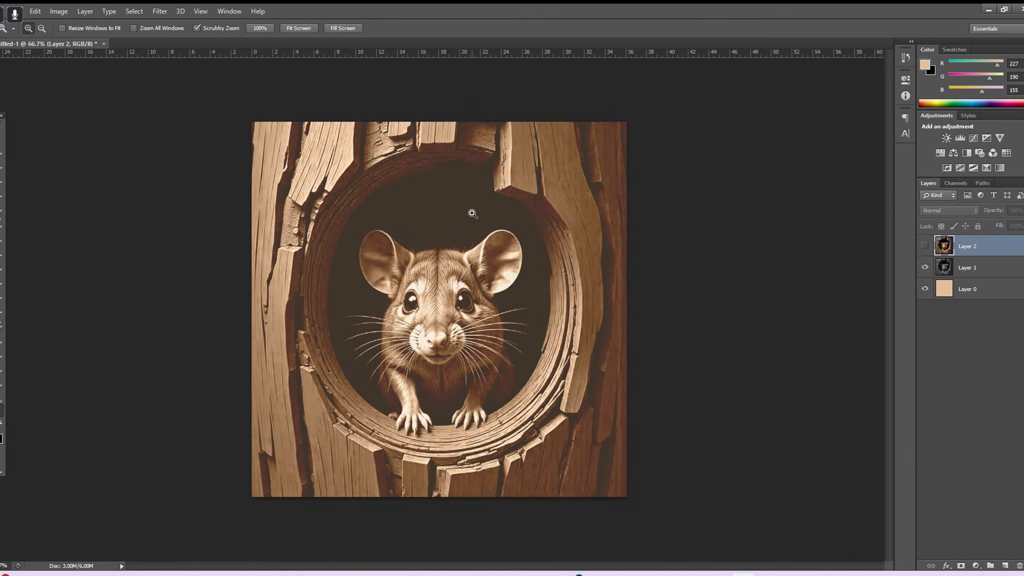
Step: Compare the brown-toned mouse in Photoshop with the original mouse engraving listing on Etsy
key(alt+Tab)
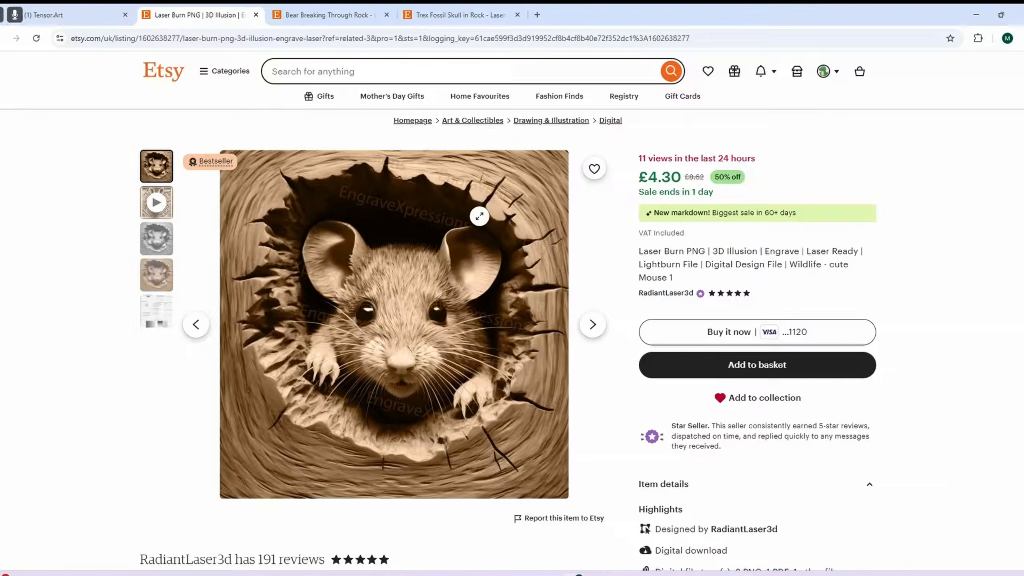
key(alt+Tab)
key(alt+Tab)
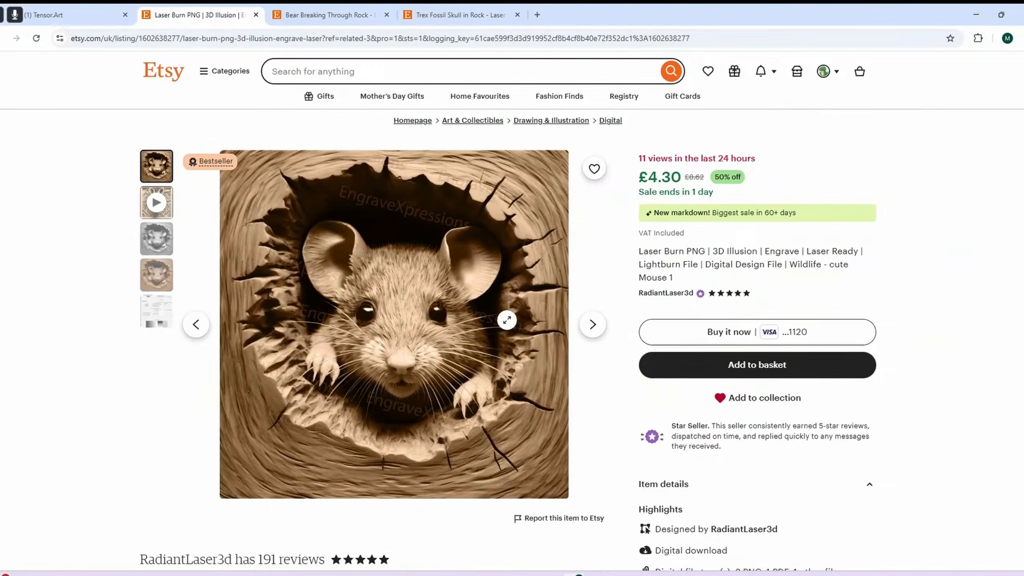
key(alt+Tab)
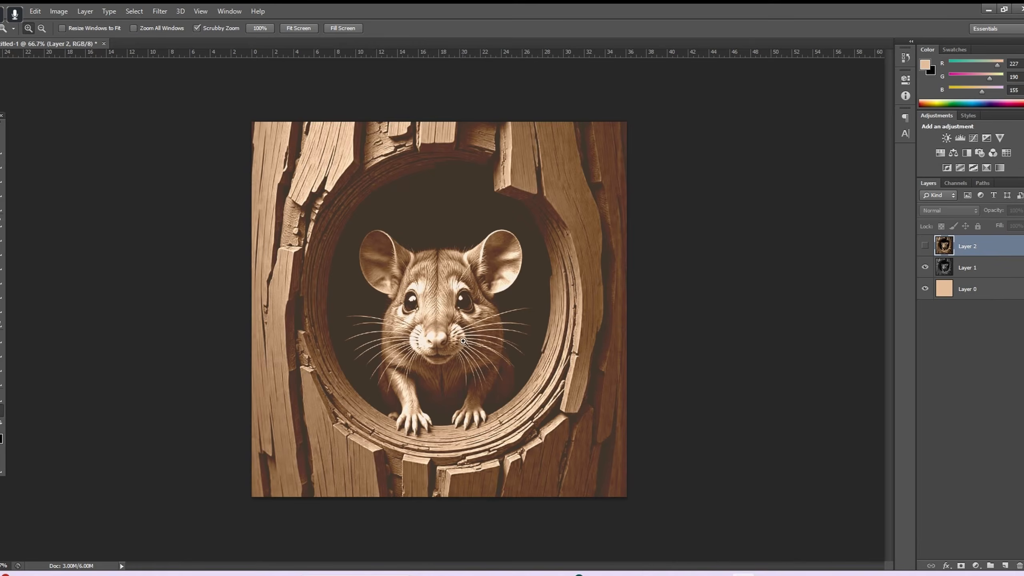
Step: Return to TensorArt in the browser, close the generation history and search the Explore gallery for "relief"
click(571, 574)
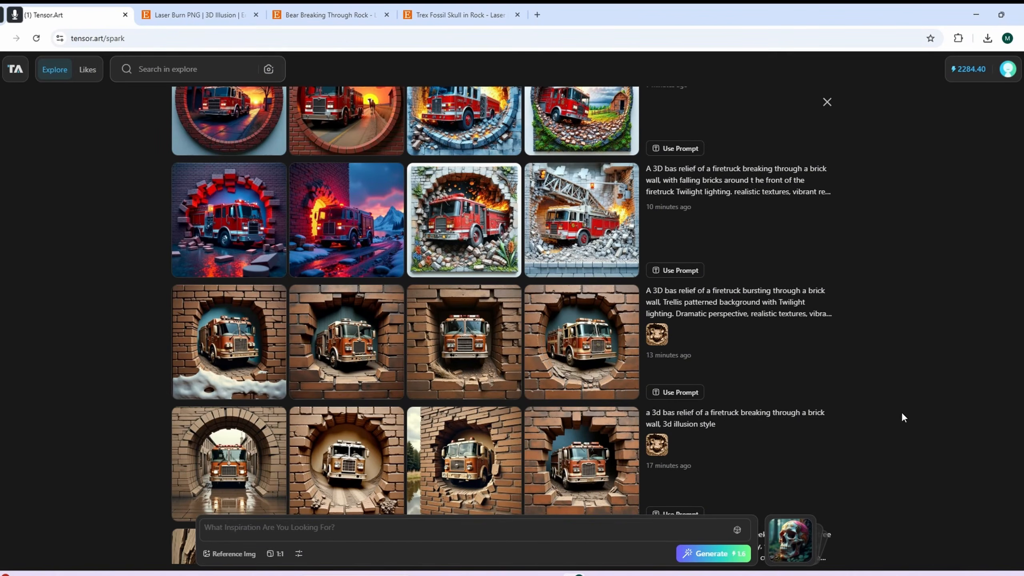
click(790, 540)
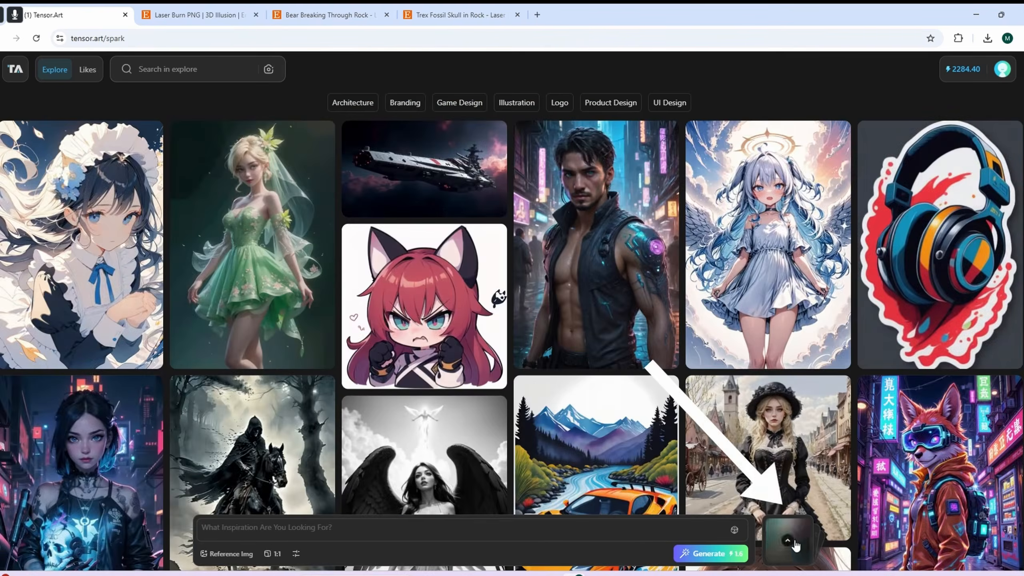
scroll(423, 308, down, 4)
scroll(424, 309, up, 5)
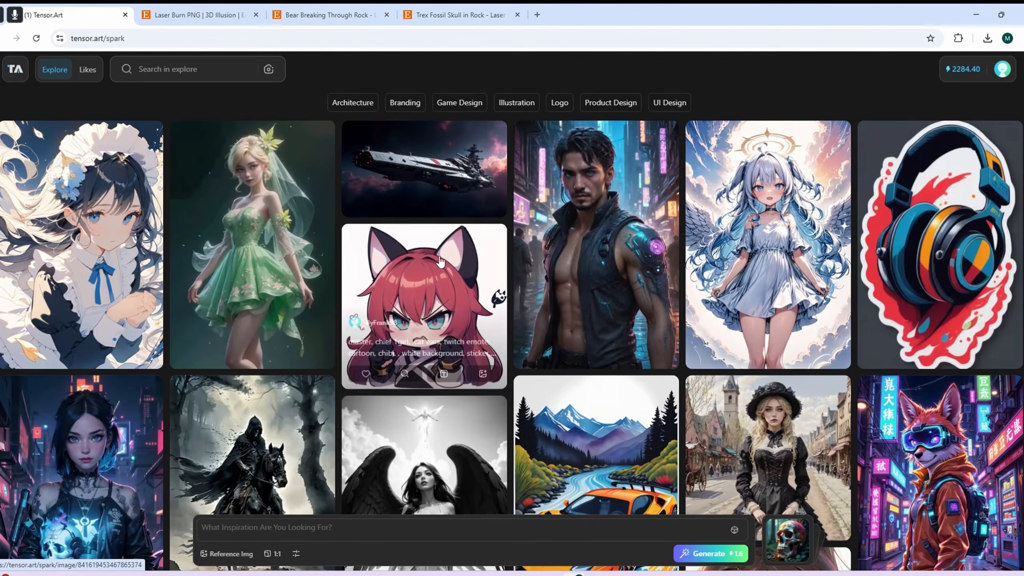
click(180, 70)
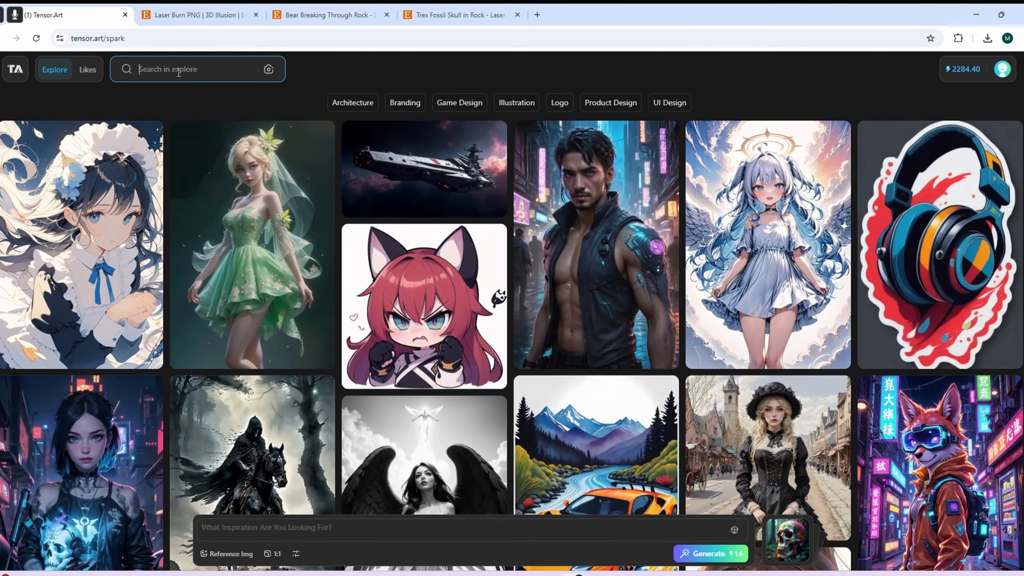
text(relief)
key(Return)
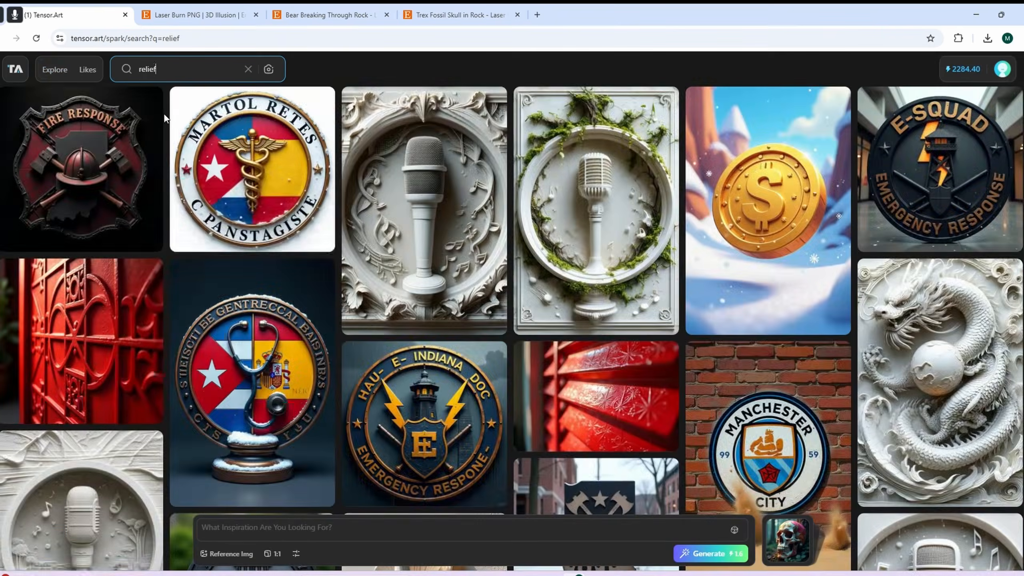
Step: Find the white roaring bear head relief among the results, open it and copy its Magic Prompt
scroll(479, 247, down, 12)
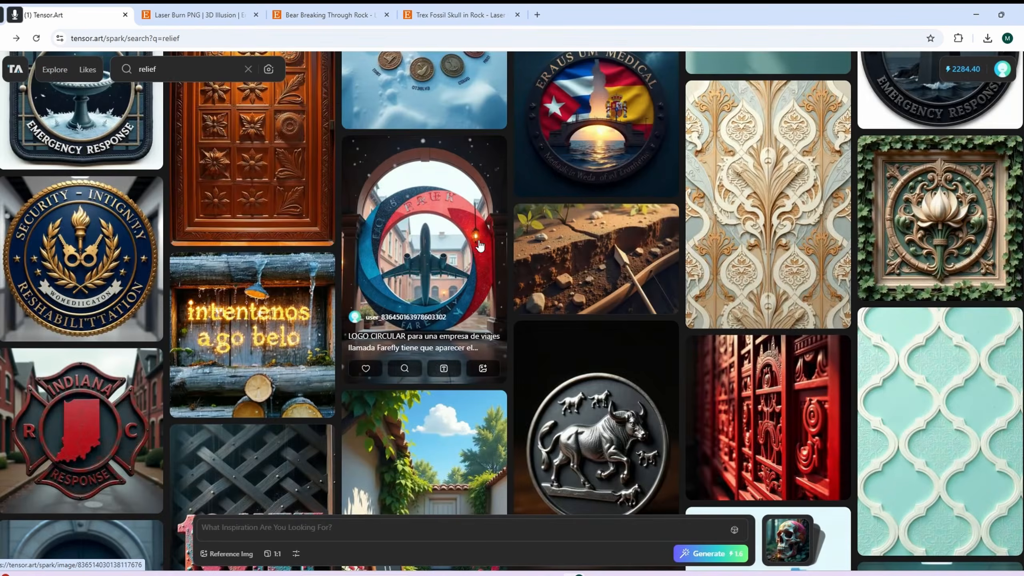
scroll(478, 247, down, 8)
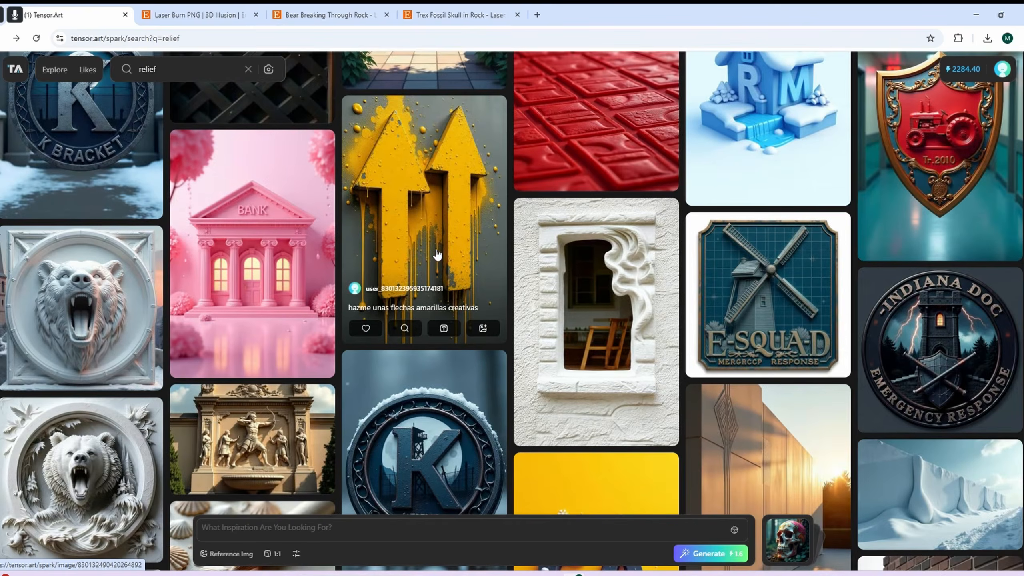
click(83, 276)
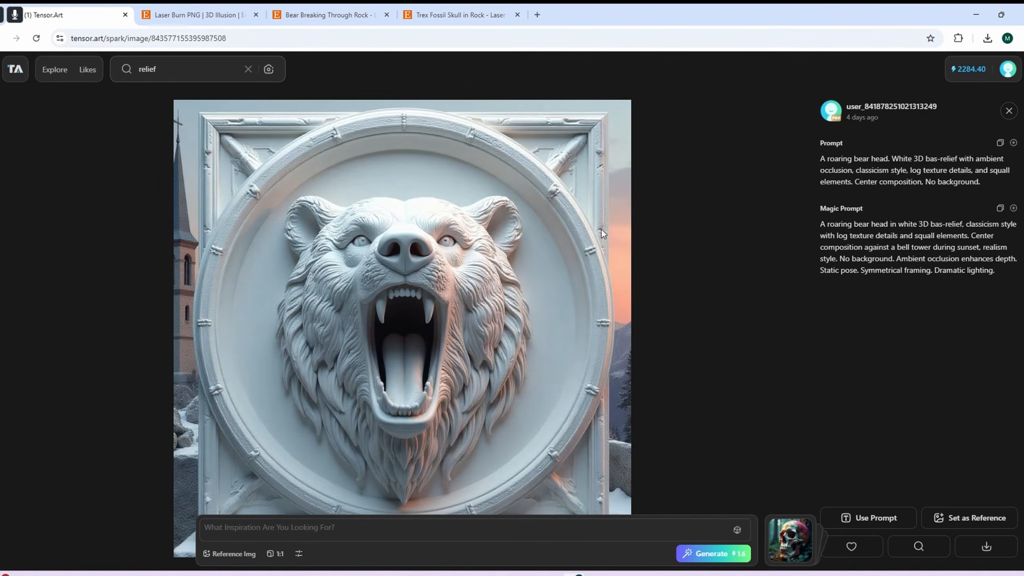
click(1000, 209)
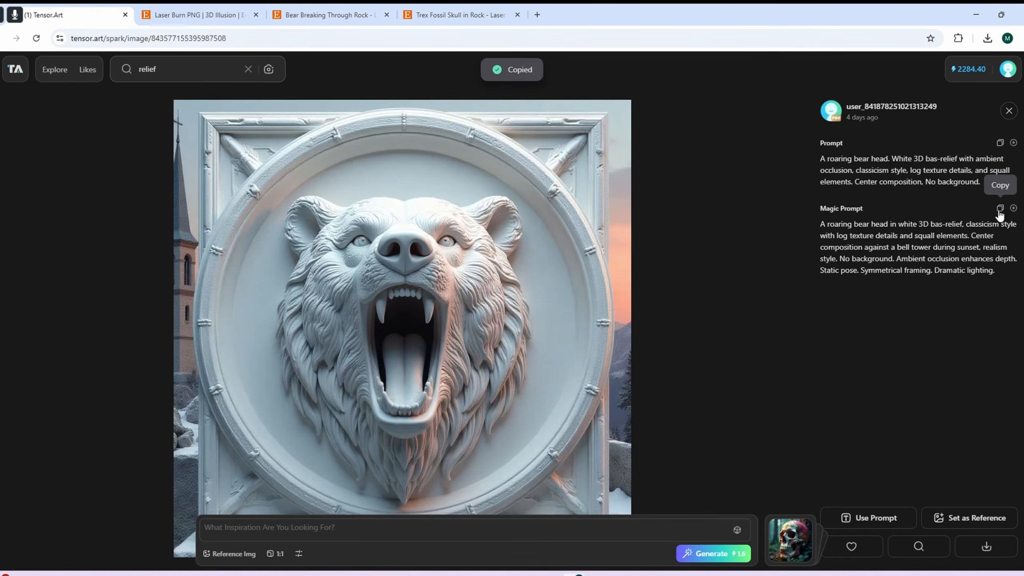
Step: Close the bear image, reopen the generation history and paste the copied Magic Prompt as the generation prompt
click(1009, 111)
click(788, 540)
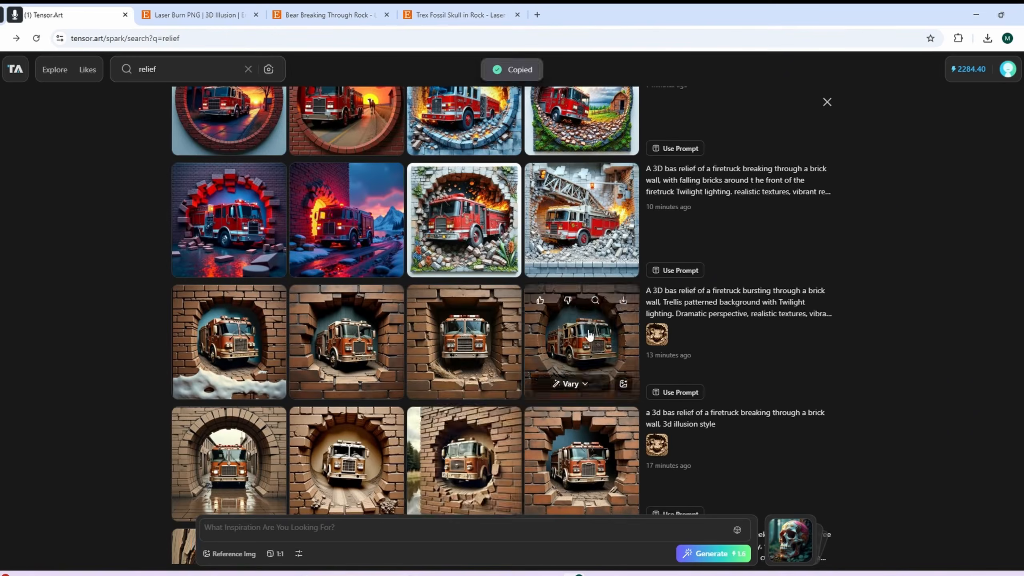
click(406, 526)
key(ctrl+v)
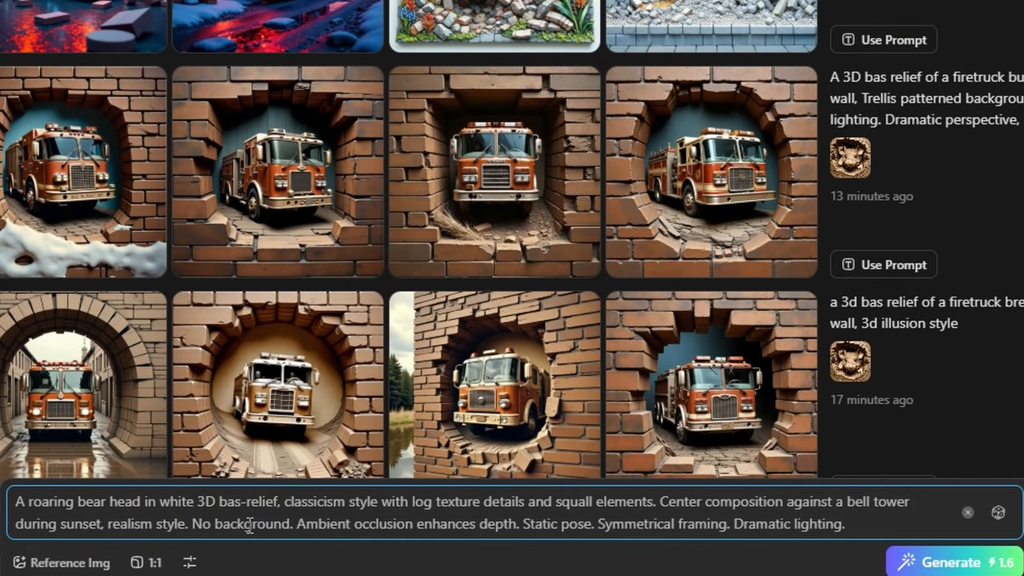
Step: Remove "against a bell tower during sunset," from the bear prompt, then generate the images and view them enlarged
click(295, 507)
drag(784, 501, 108, 523)
key(BackSpace)
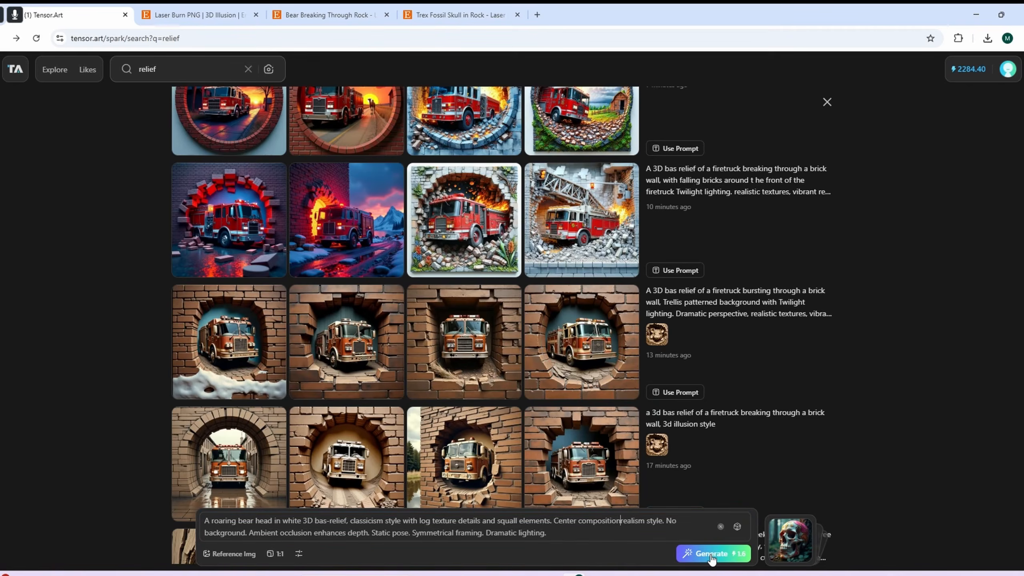
click(711, 557)
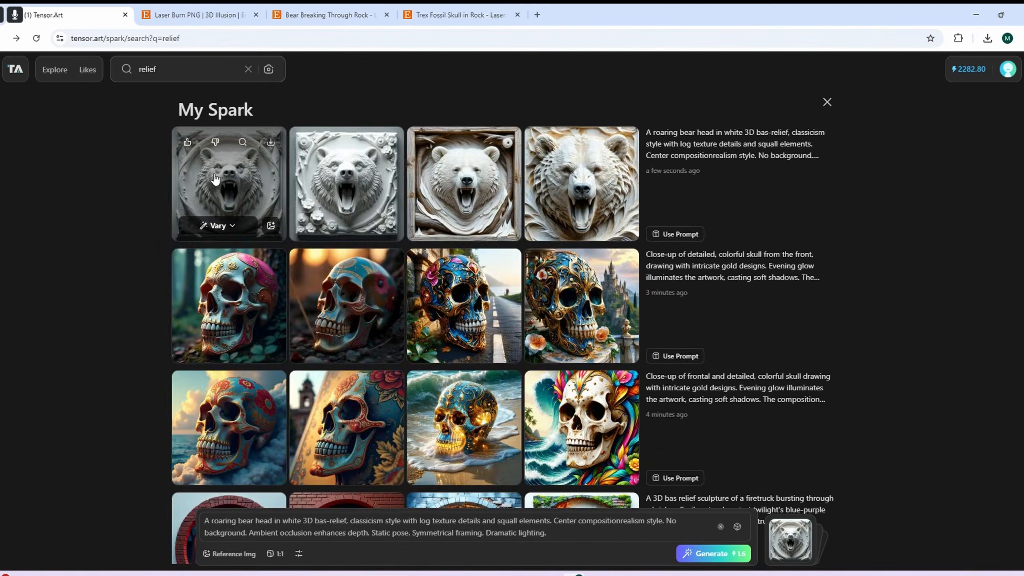
click(217, 171)
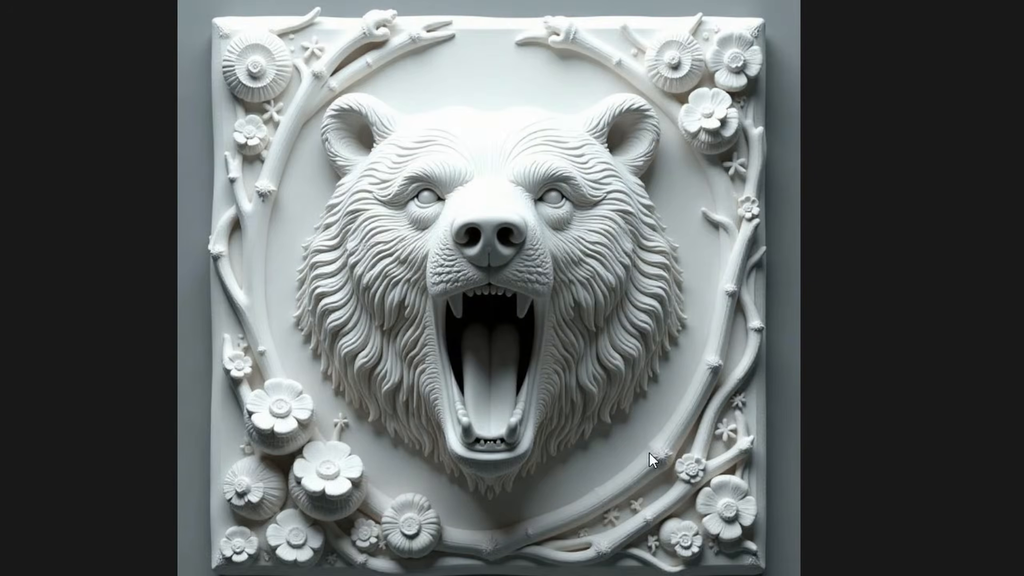
Step: View the other generated bear reliefs, return to the flower-and-branch framed one and copy its Magic Prompt
key(Right)
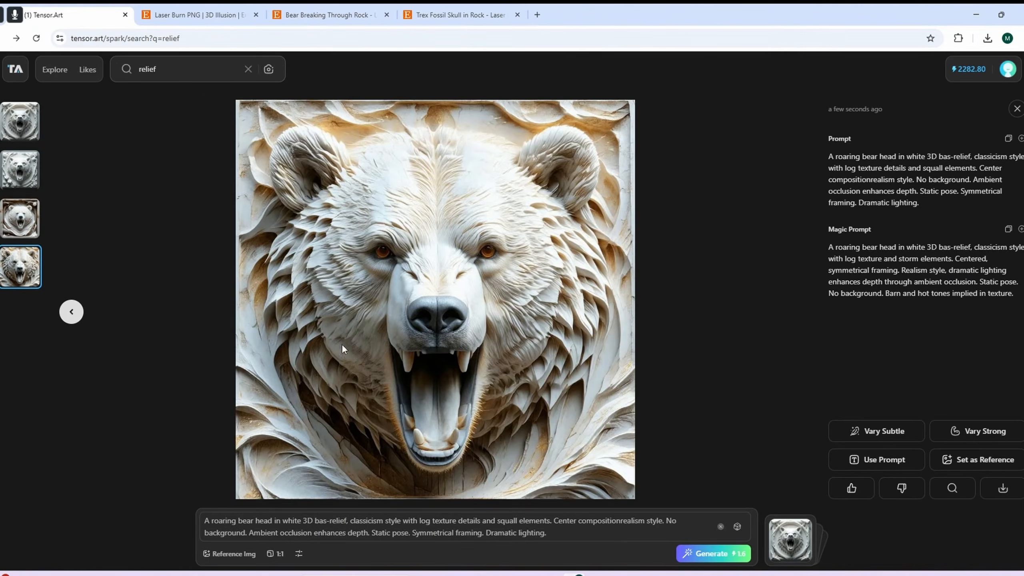
click(70, 311)
click(71, 311)
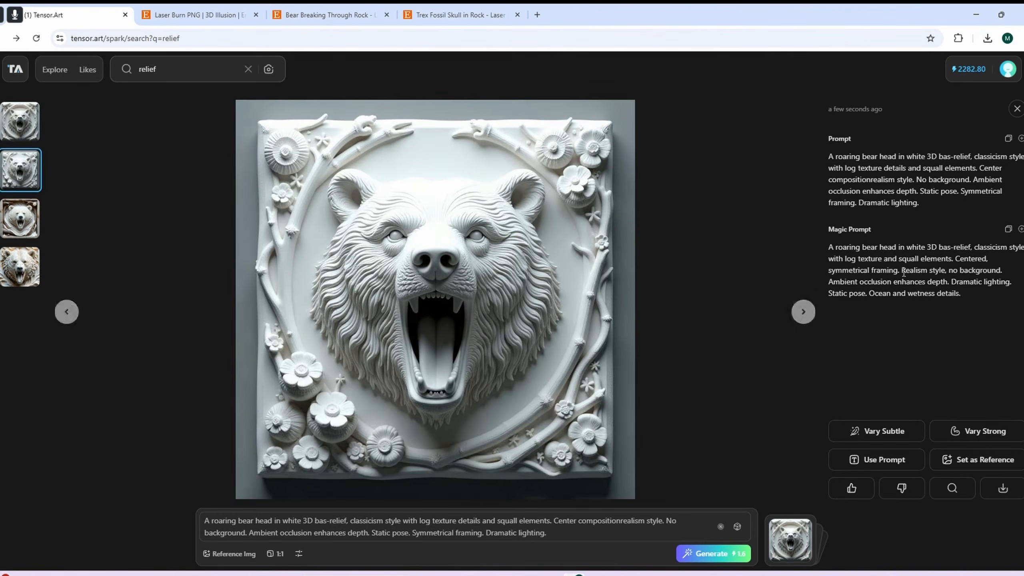
click(1007, 228)
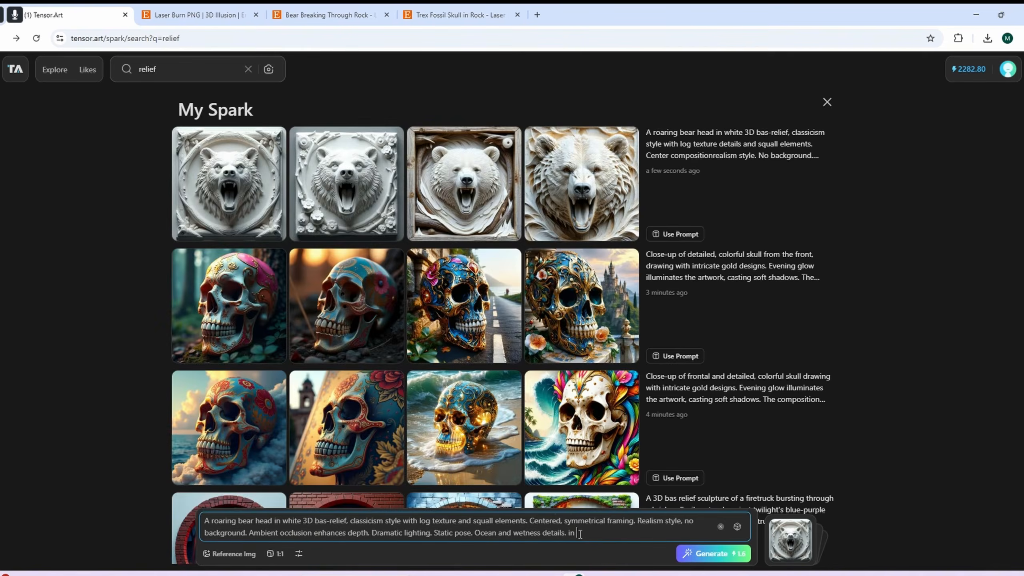
Step: Add "in a circular frame" to the end of the copied bear prompt and generate the images
text(rcular frame)
scroll(424, 442, down, 4)
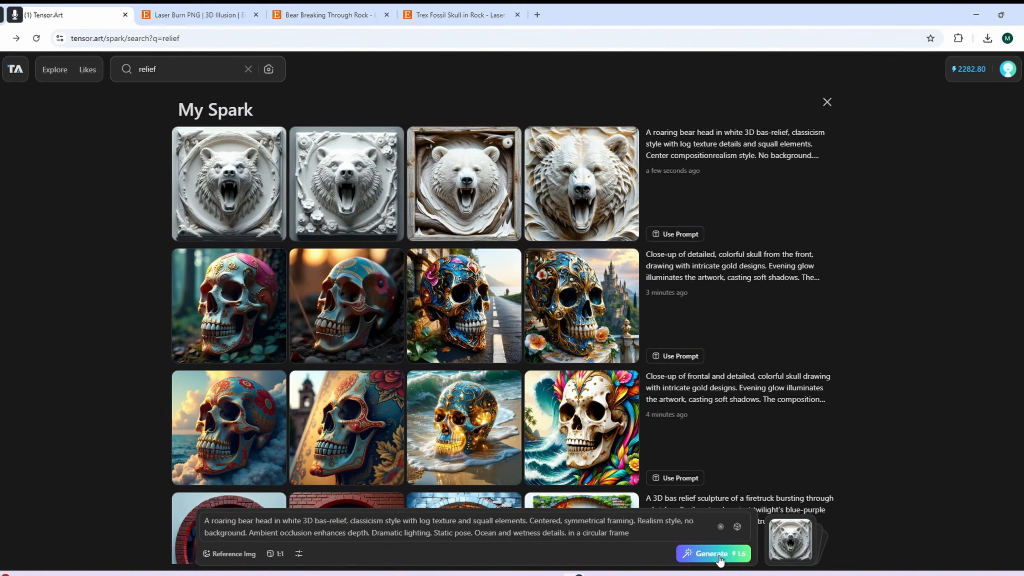
click(720, 560)
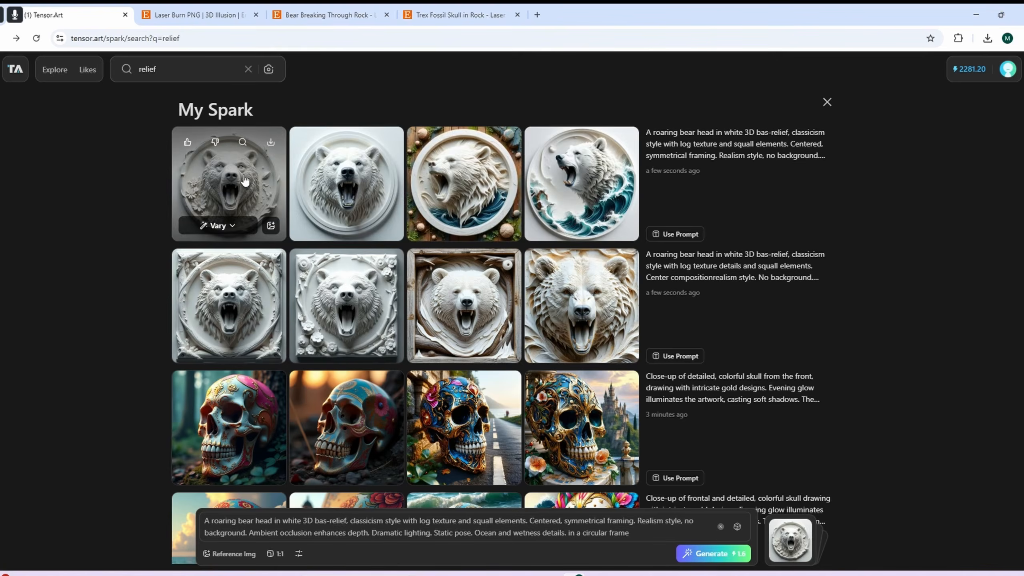
Step: View the circular-framed bear results enlarged, and replace "roaring bear" with "goat" in the reused prompt
click(487, 190)
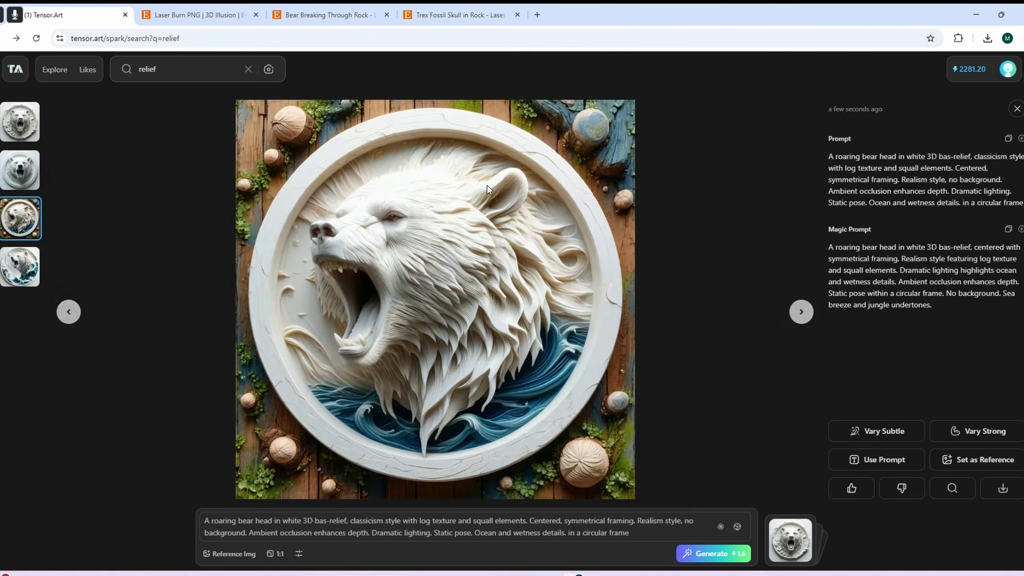
click(475, 228)
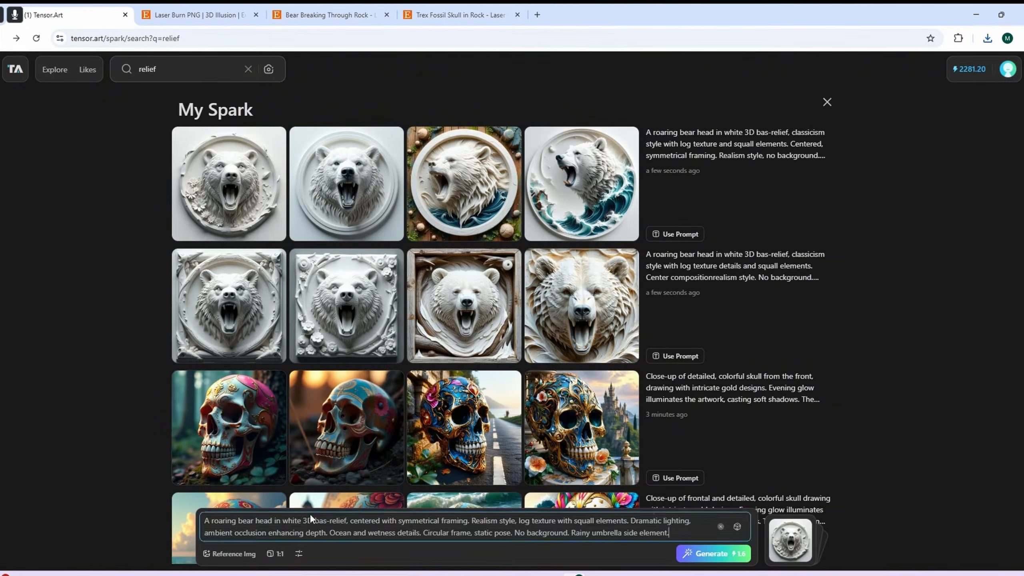
double_click(245, 521)
text(goat)
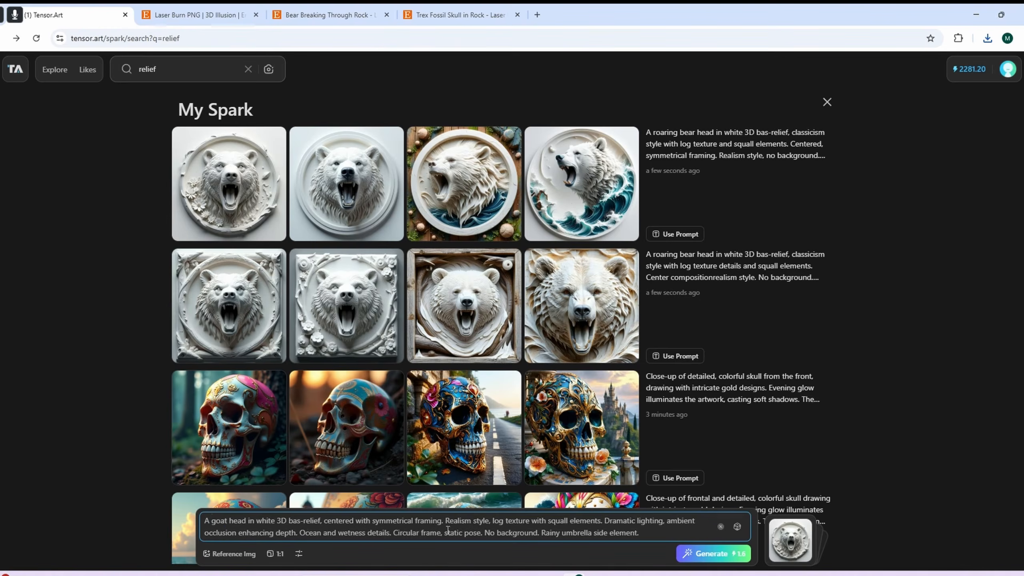
Step: Change the "log" texture to "grass" and insert "floral" before "elements" in the goat prompt
double_click(497, 521)
text(grass)
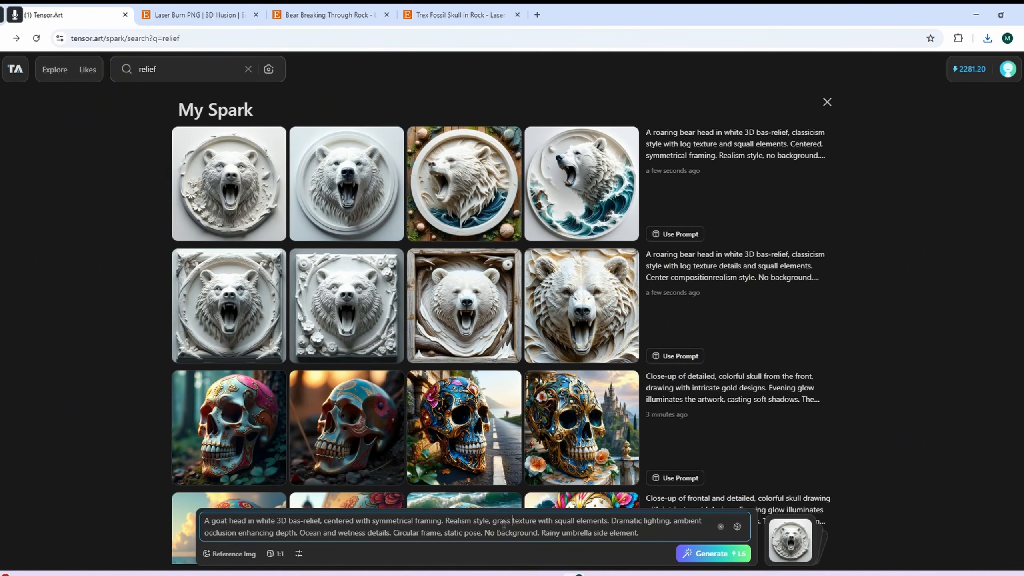
click(573, 521)
text(floral)
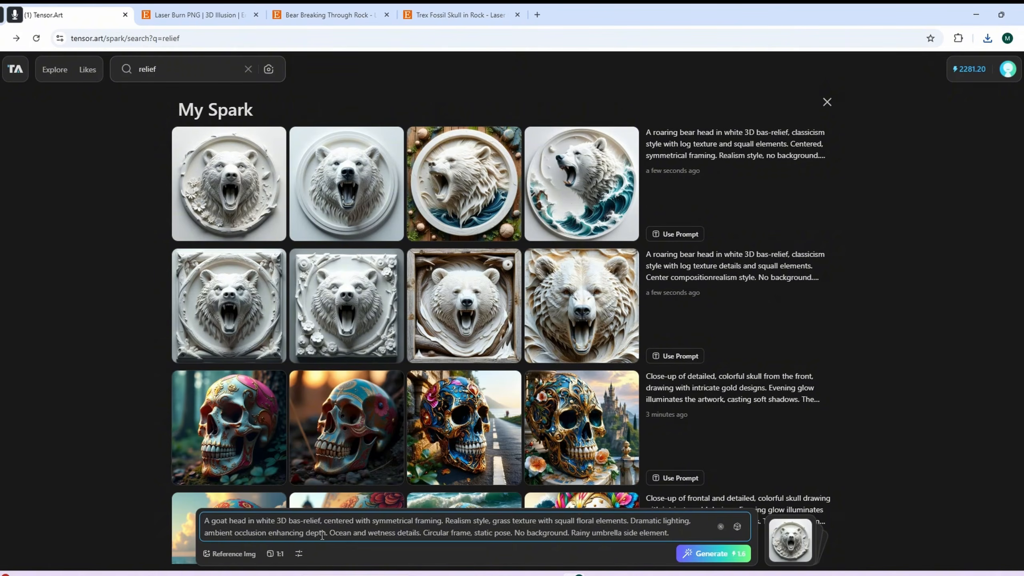
Step: Remove "Ocean and wetness details." and "Rainy umbrella side element." from the goat prompt and generate the images
drag(329, 533, 418, 529)
key(BackSpace)
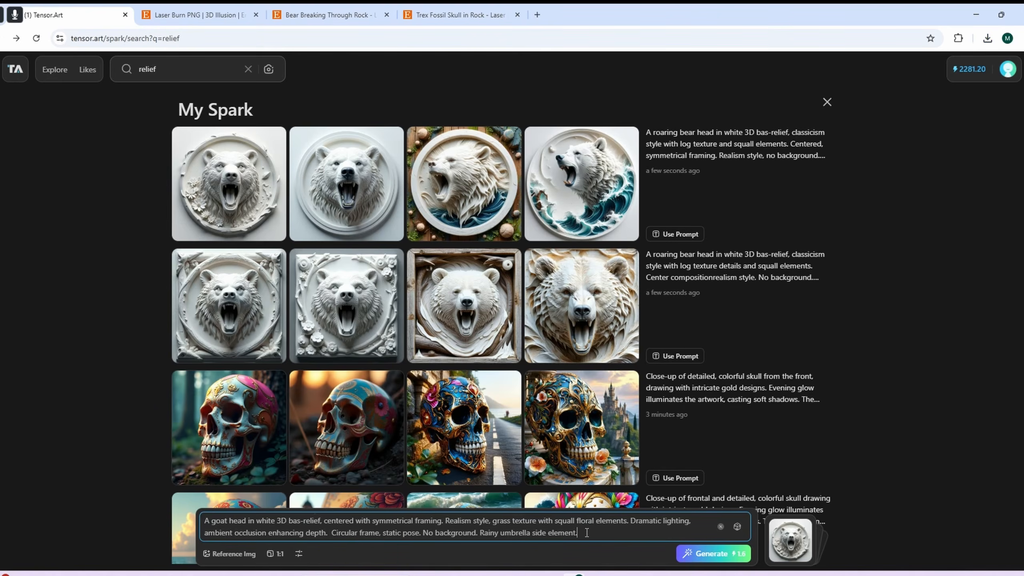
drag(579, 533, 480, 534)
key(BackSpace)
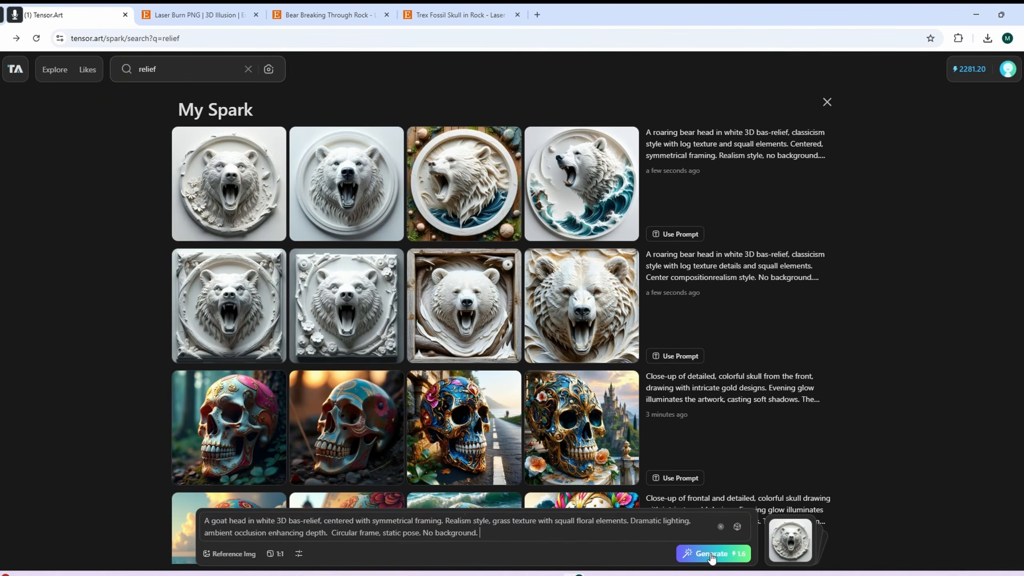
key(Return)
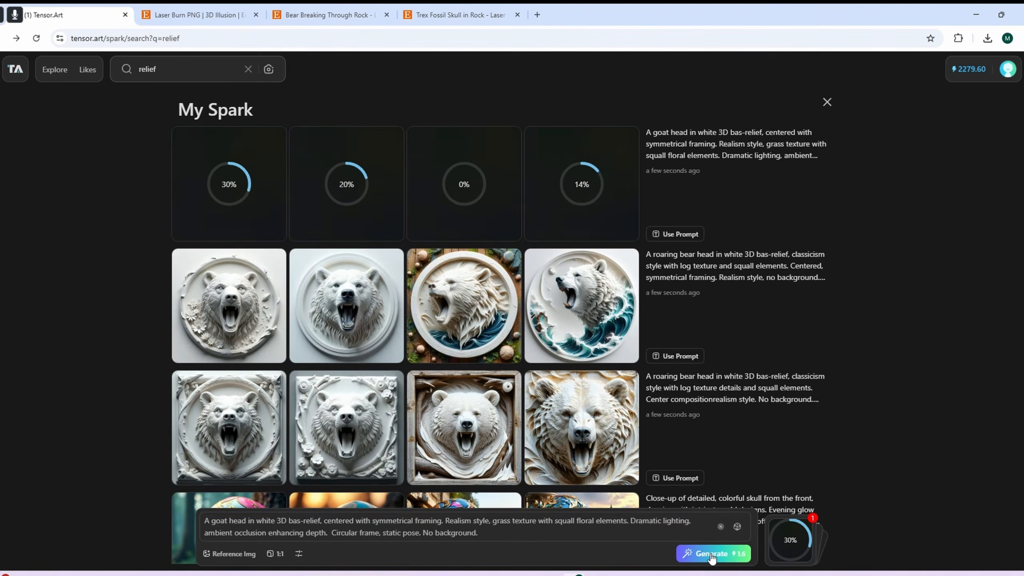
Step: Compare the mouse, bear and T-rex skull listings on Etsy, then return to TensorArt and open the first goat relief
key(ctrl+Tab)
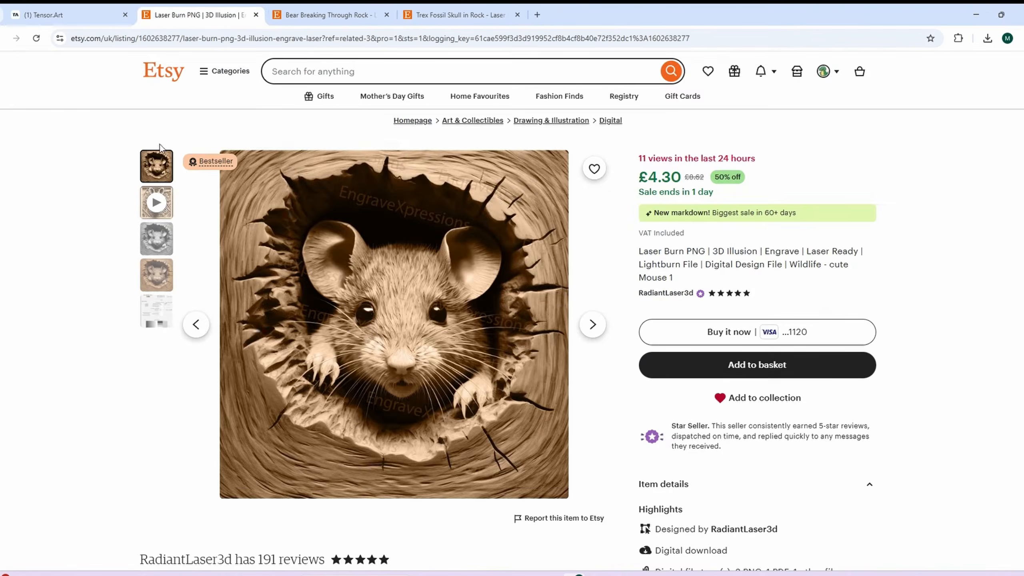
click(354, 16)
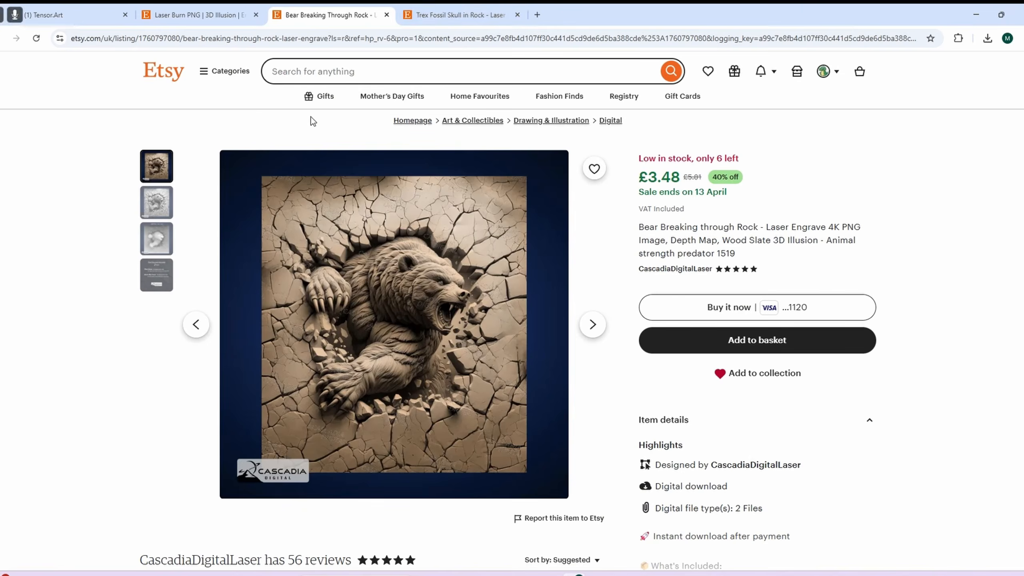
click(436, 18)
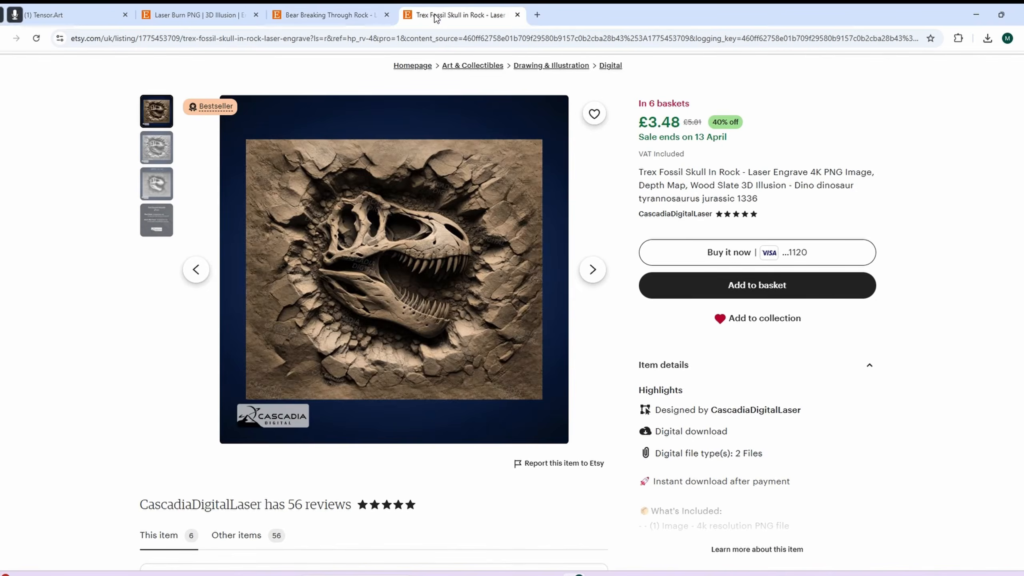
click(336, 19)
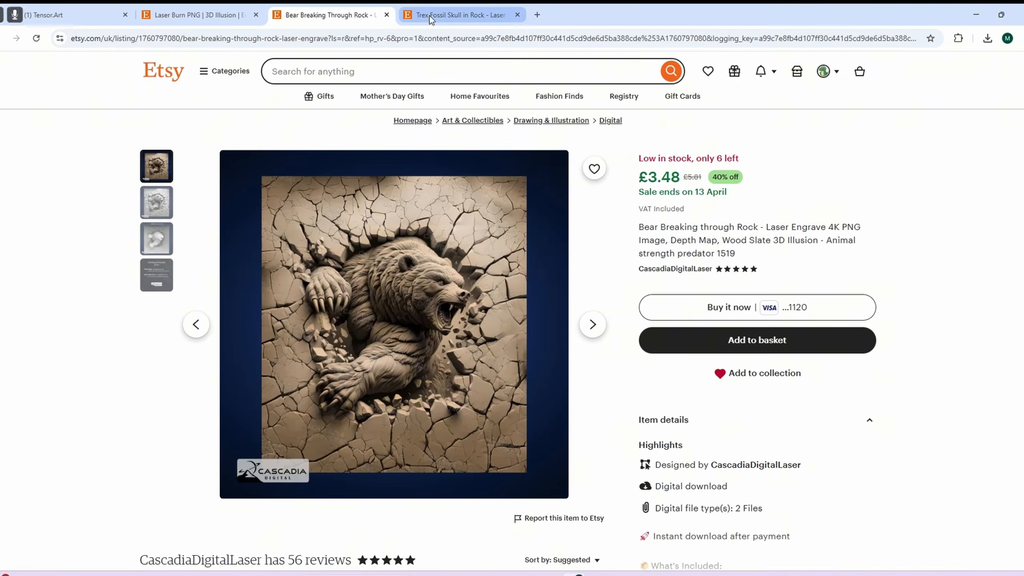
mouse_move(431, 20)
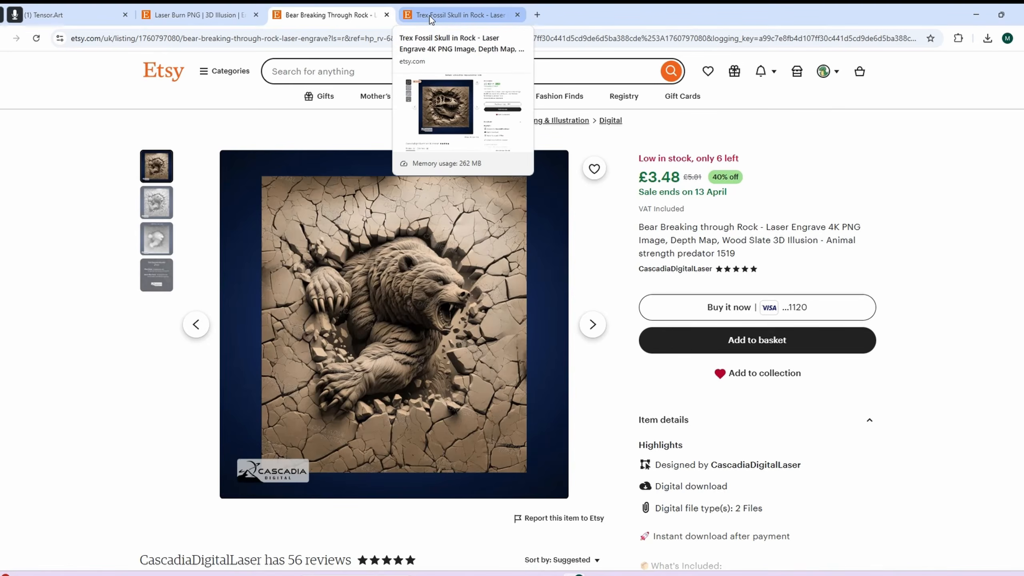
click(430, 19)
click(37, 15)
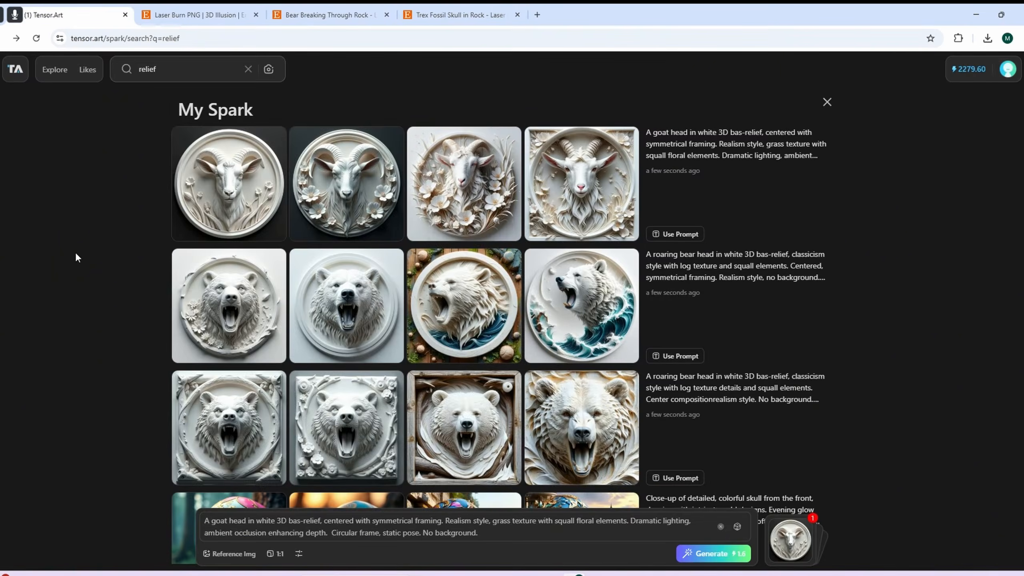
click(213, 180)
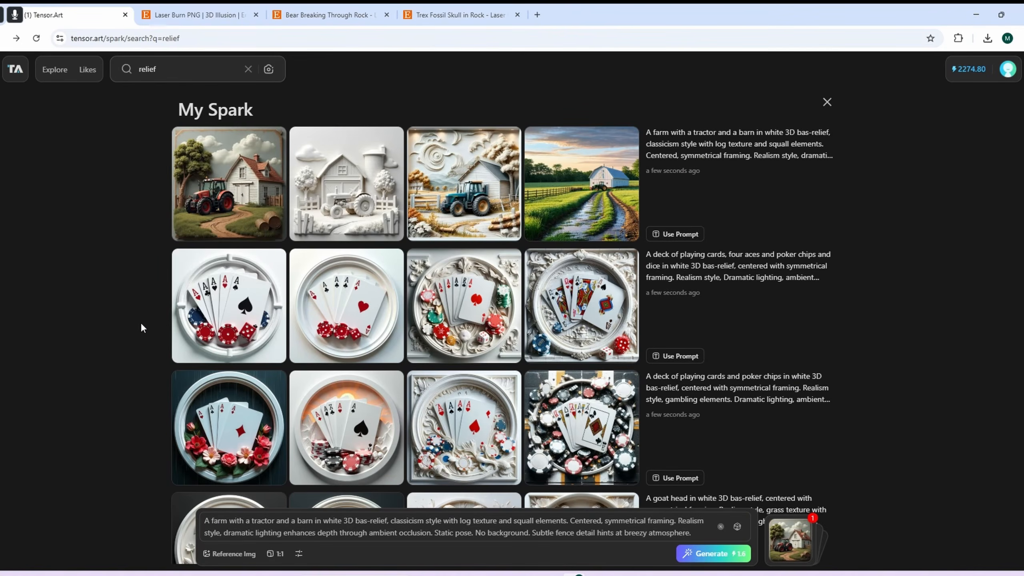
Step: Find the wood-framed roaring bear in the generation history, open it and examine its Prompt and Magic Prompt
scroll(331, 343, down, 10)
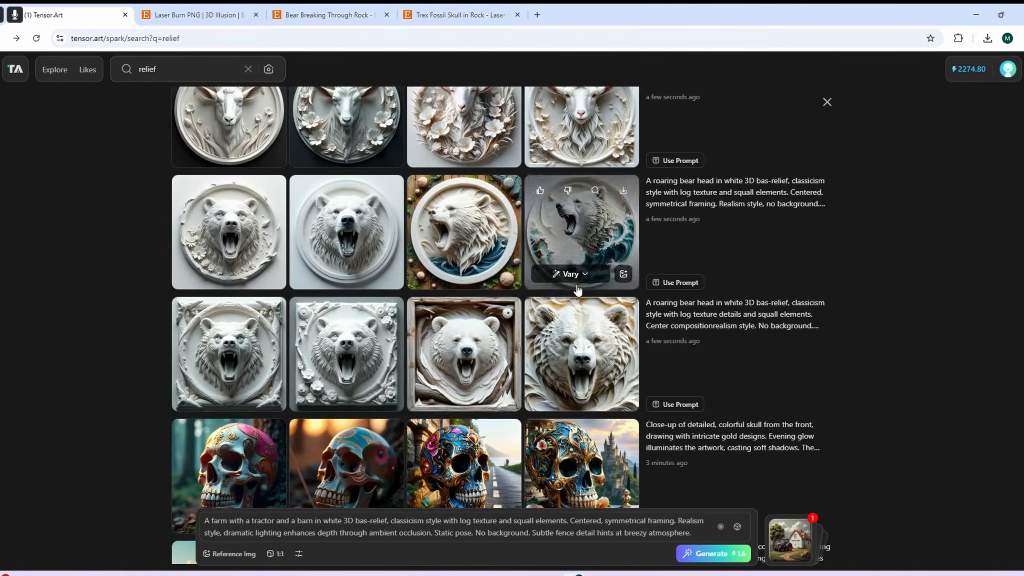
click(472, 341)
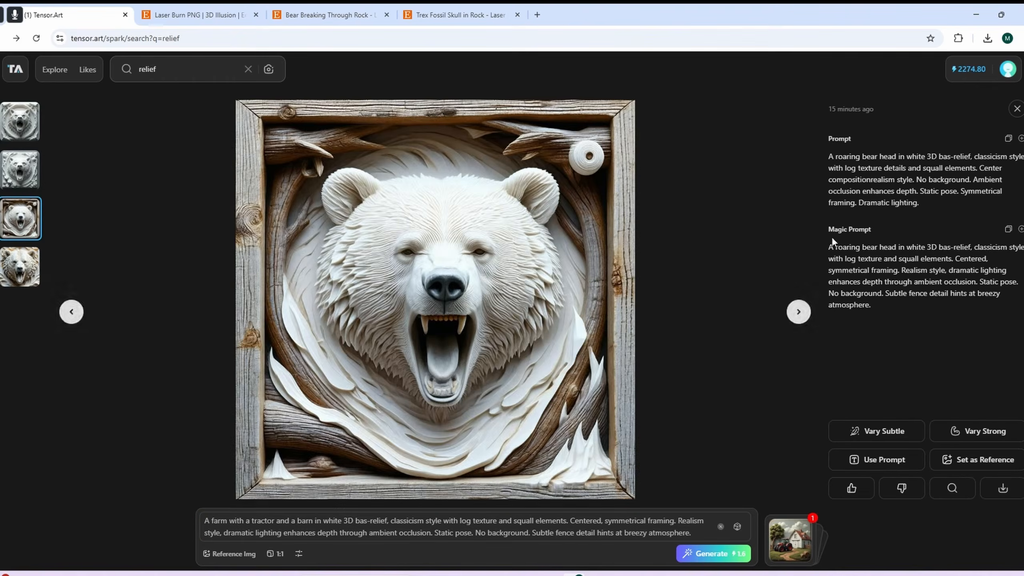
double_click(890, 279)
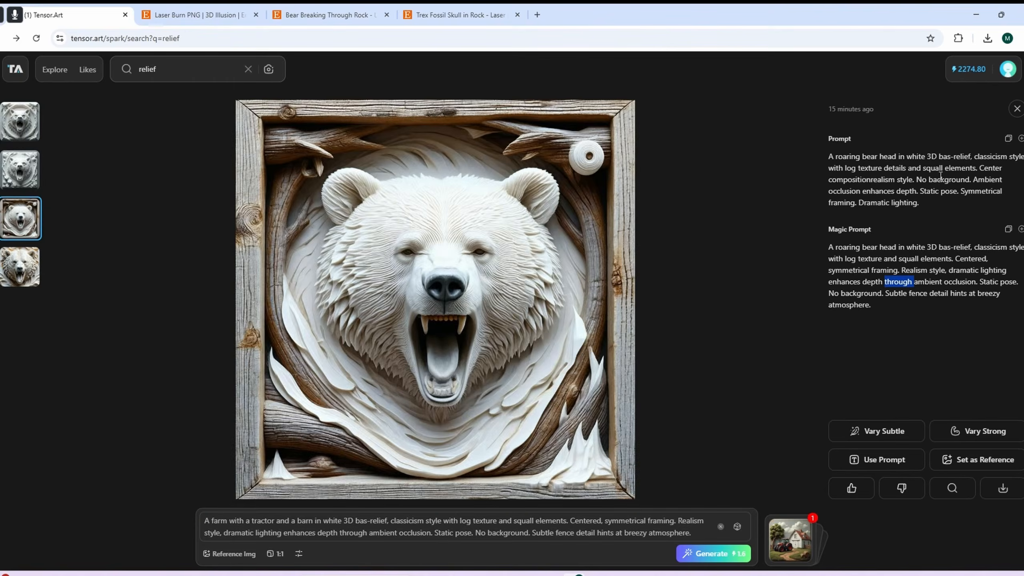
drag(927, 210, 827, 155)
click(775, 208)
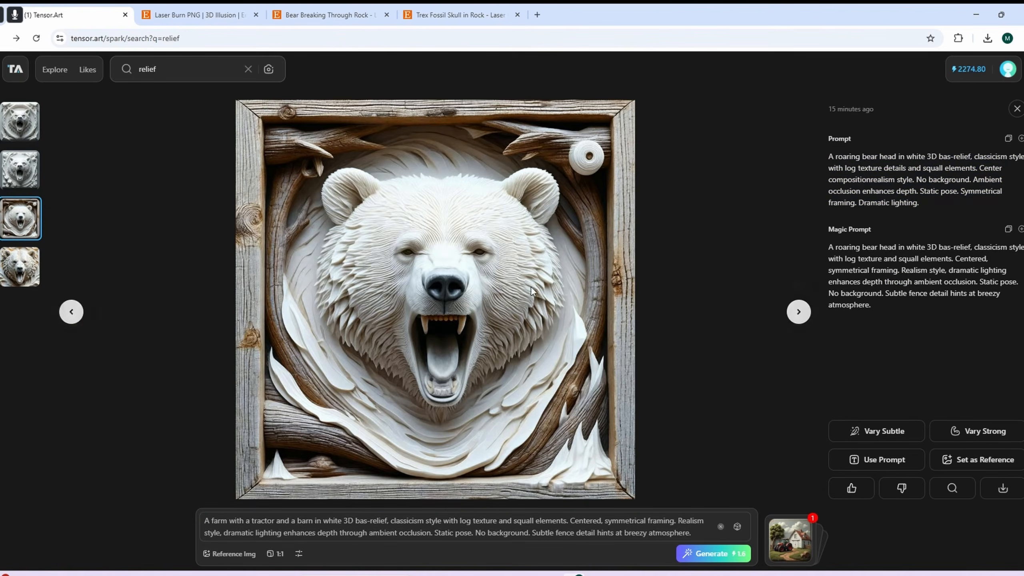
Step: Compare the first bear image of the batch and its Magic Prompt with the wood-framed bear's
click(71, 311)
click(70, 311)
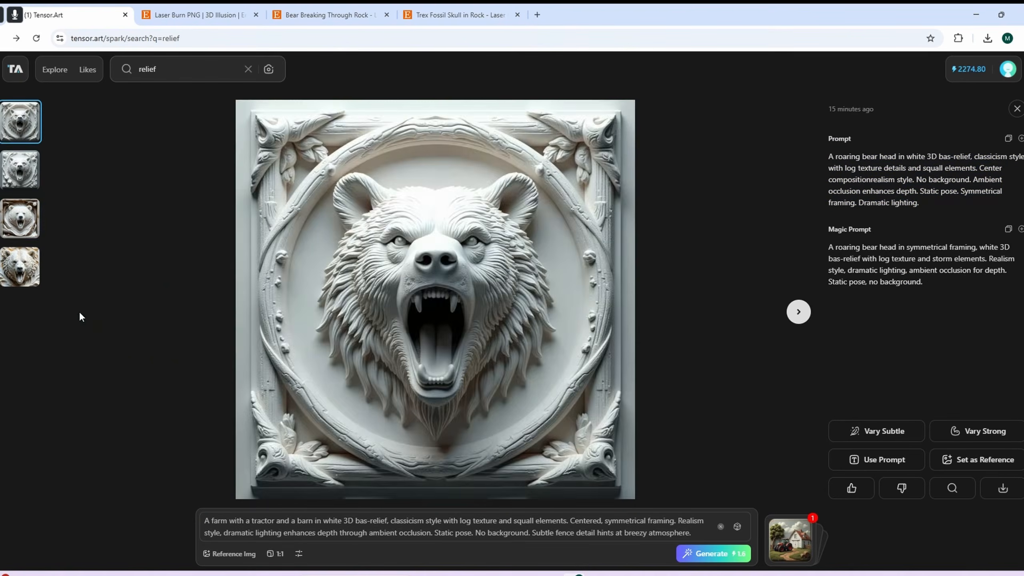
click(798, 313)
click(797, 312)
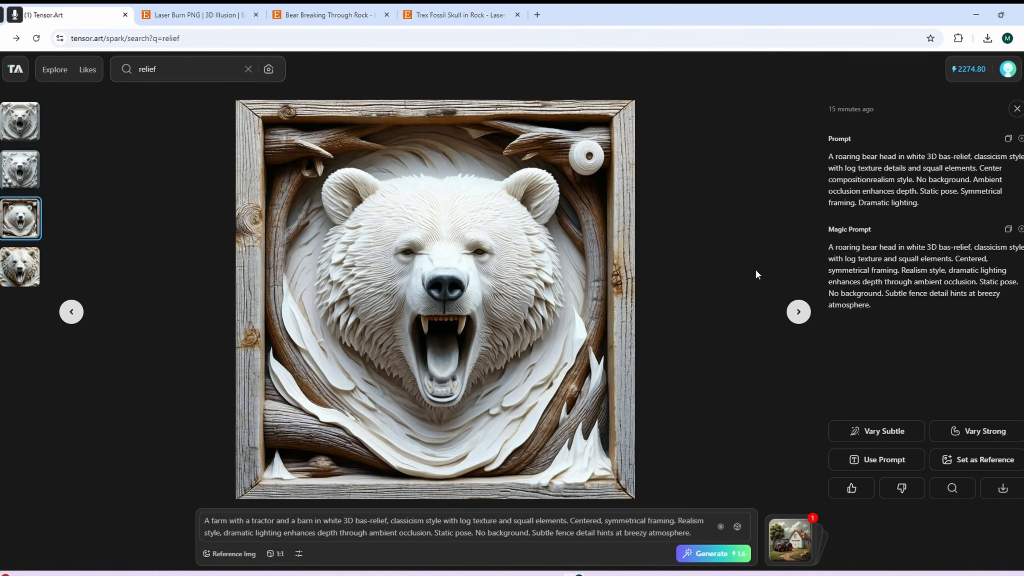
drag(888, 307, 835, 247)
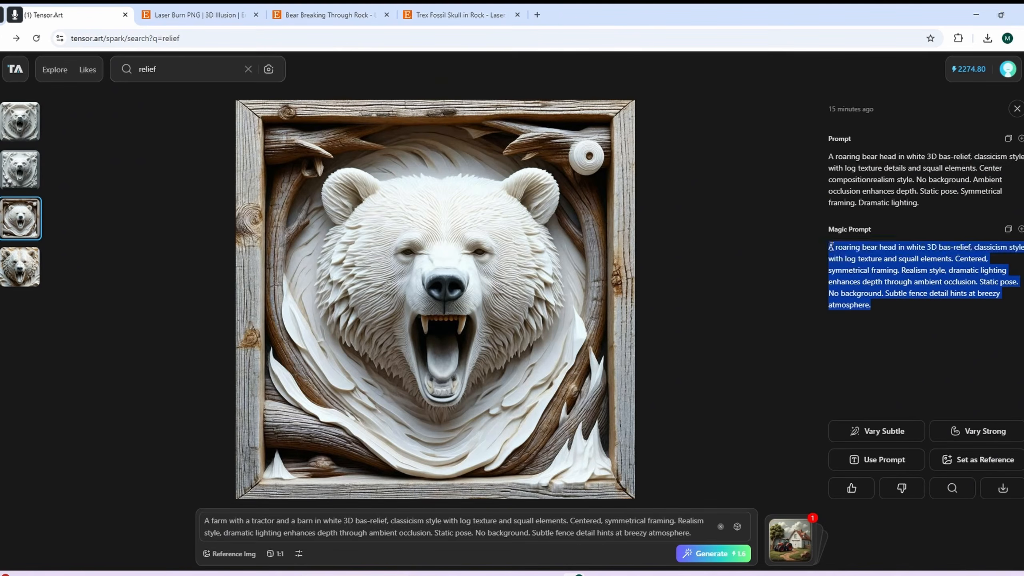
click(831, 247)
Step: Close the bear image and open the farm image with the red tractor from the newest batch
click(1016, 109)
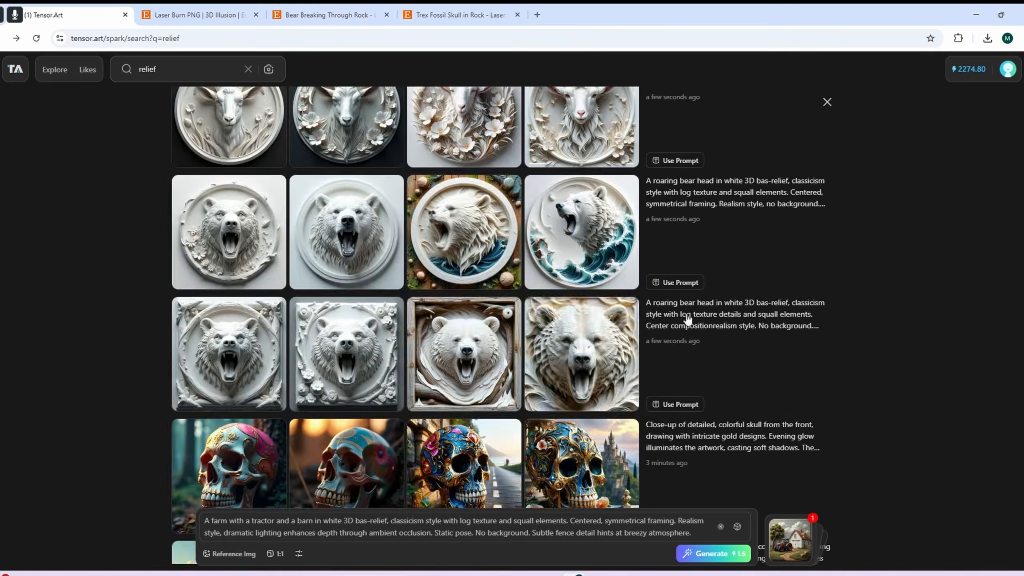
scroll(237, 381, up, 10)
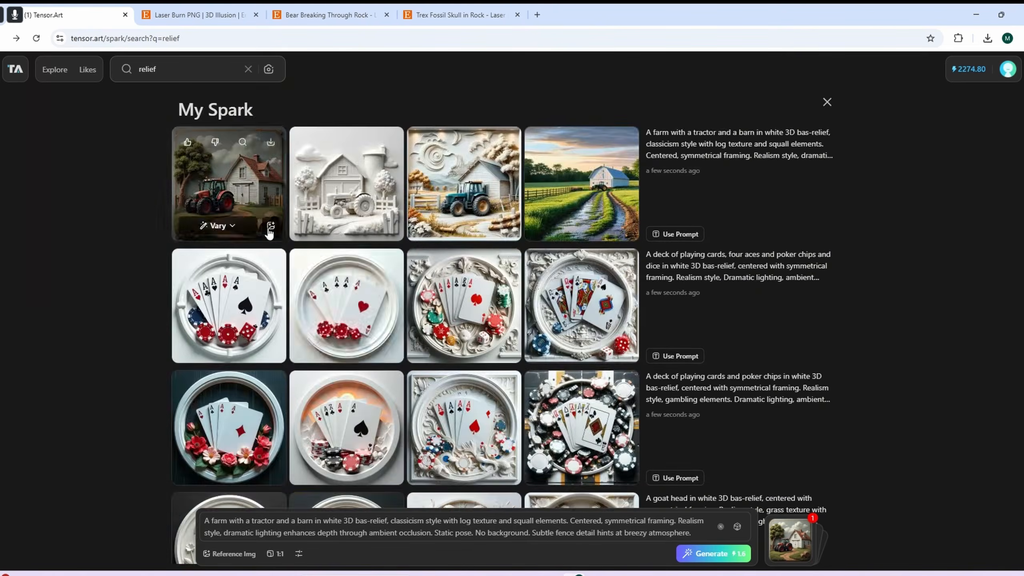
click(240, 184)
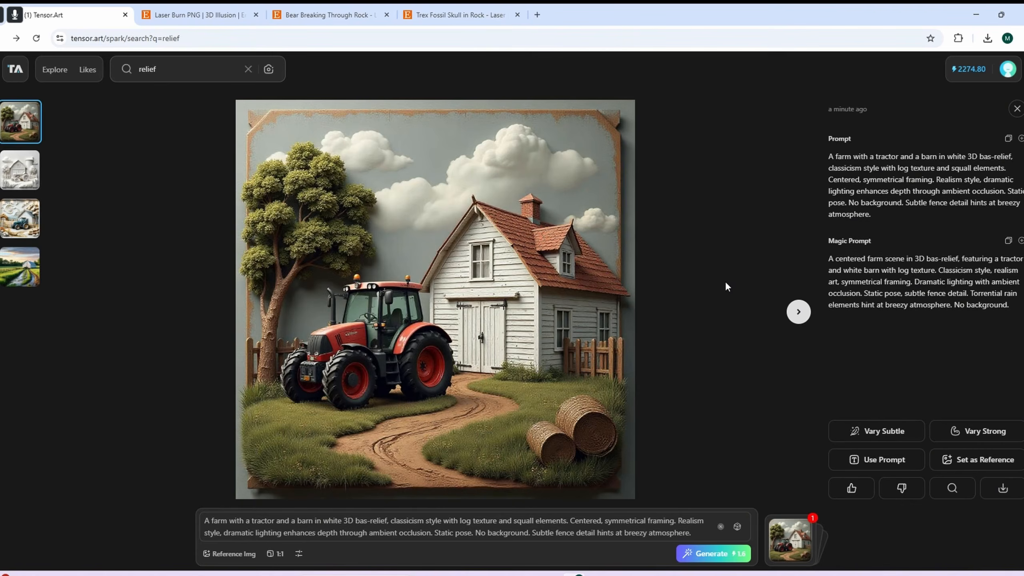
Step: Go to the TensorArt home page, enter Spark from there and close the empty image view
click(8, 76)
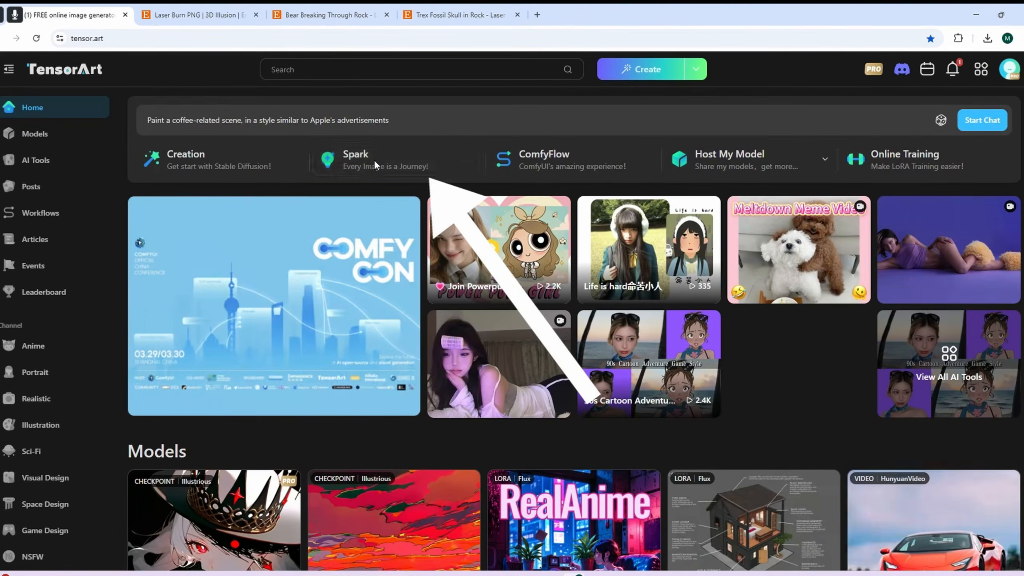
click(374, 160)
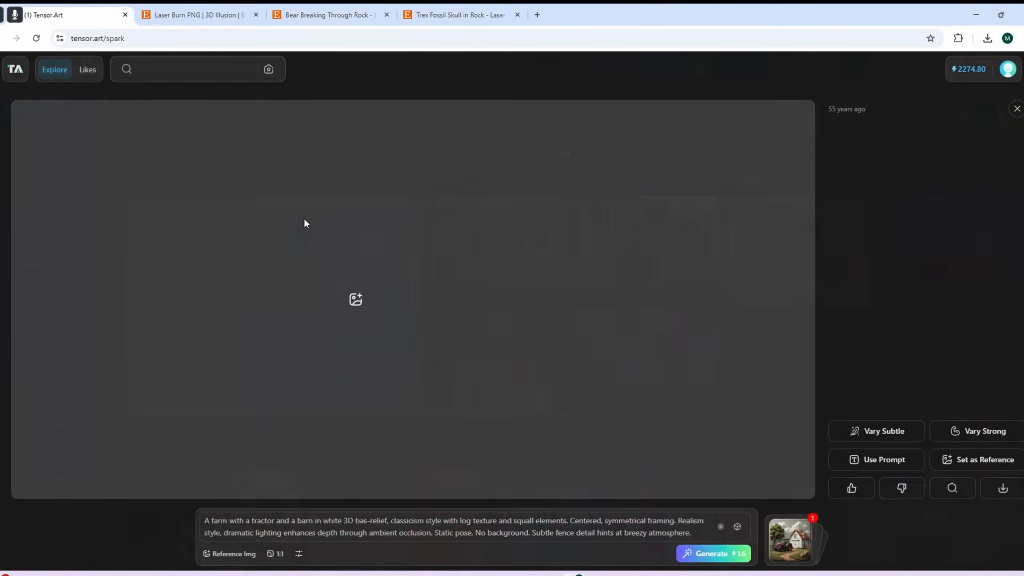
click(1010, 110)
click(176, 69)
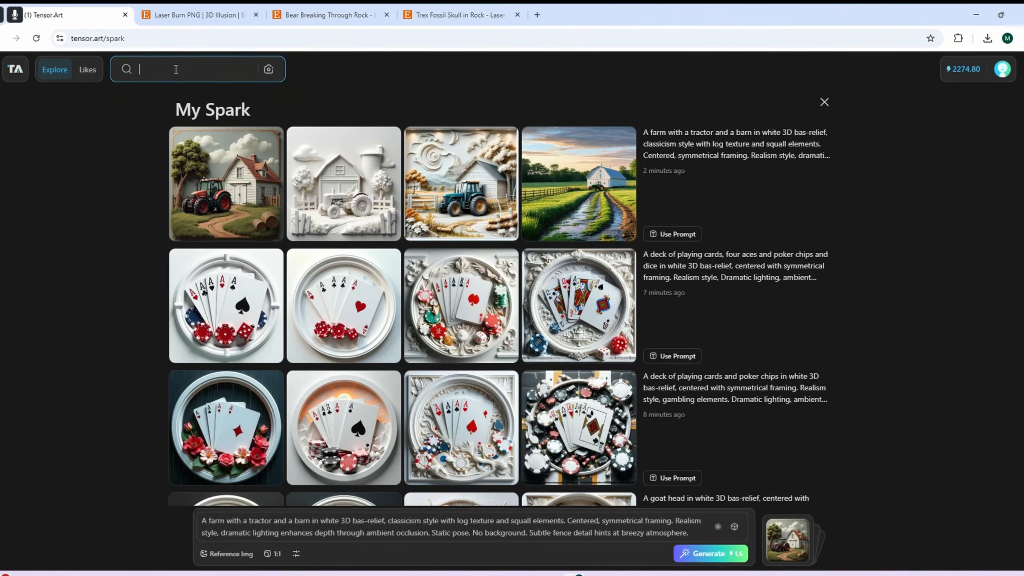
Step: View the red tractor farm image enlarged, close it and review the goat and bear reliefs in the generation history
click(223, 185)
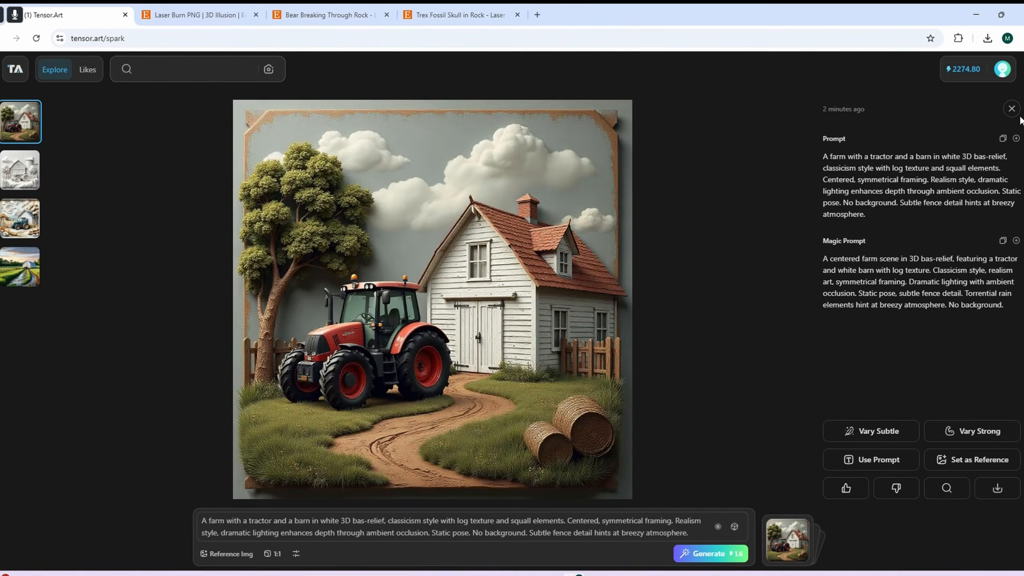
click(1011, 108)
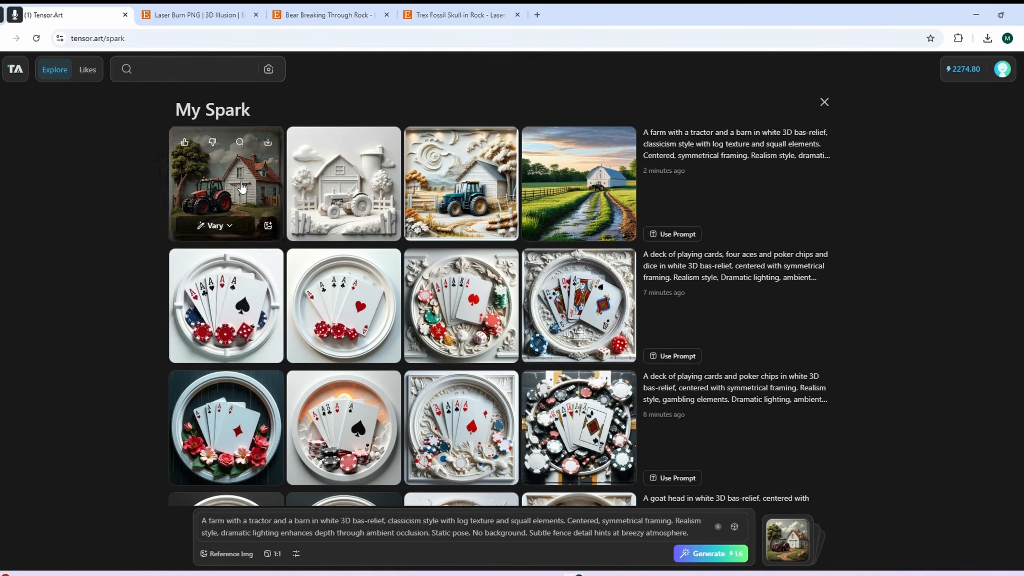
click(217, 186)
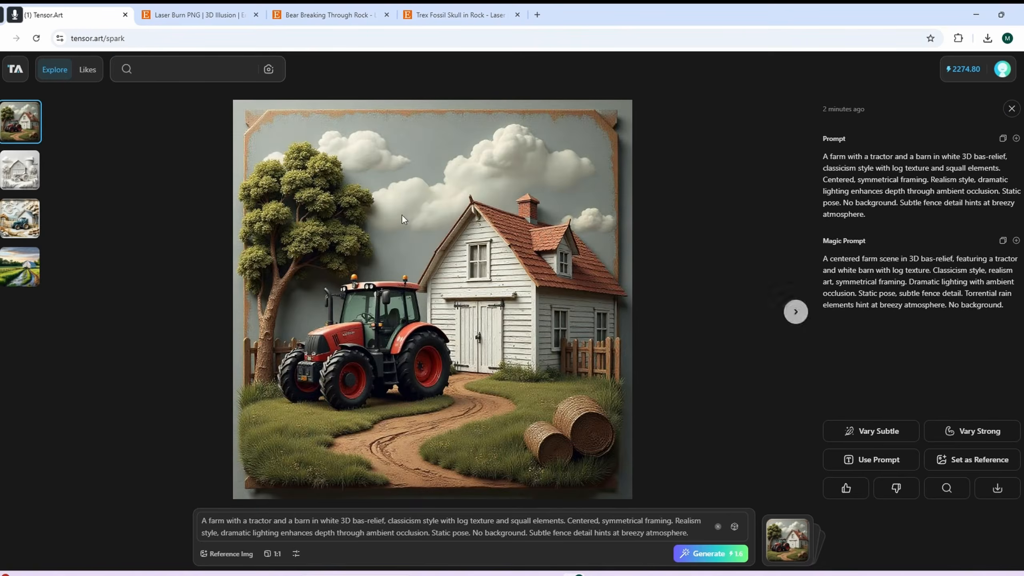
click(1011, 109)
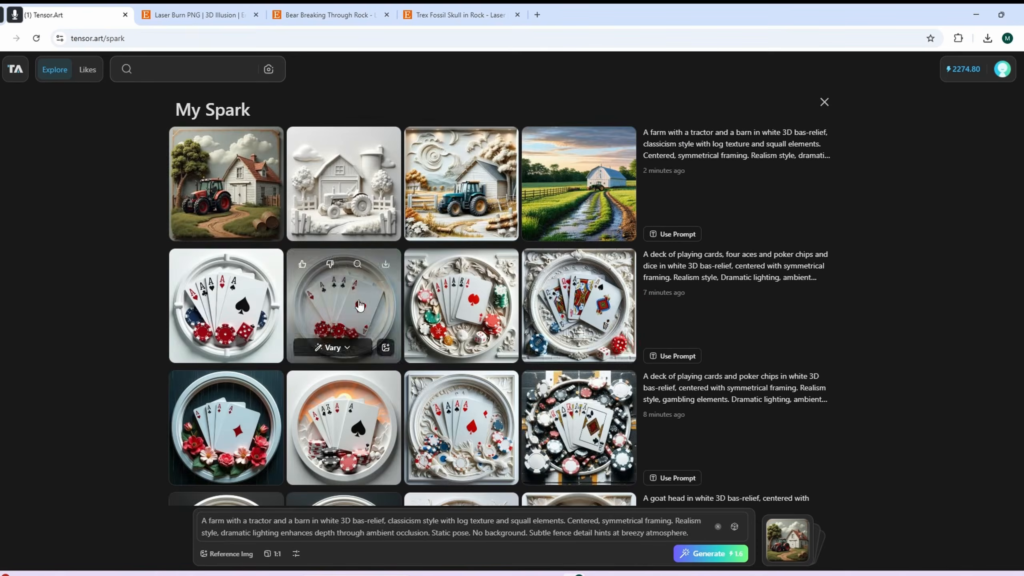
scroll(284, 345, down, 8)
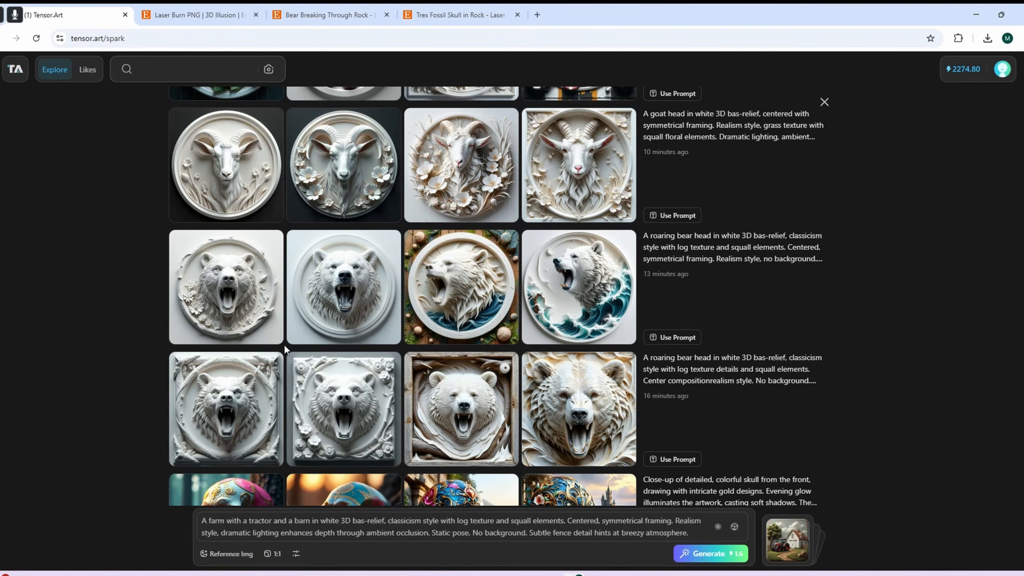
scroll(284, 345, up, 1)
scroll(774, 328, down, 1)
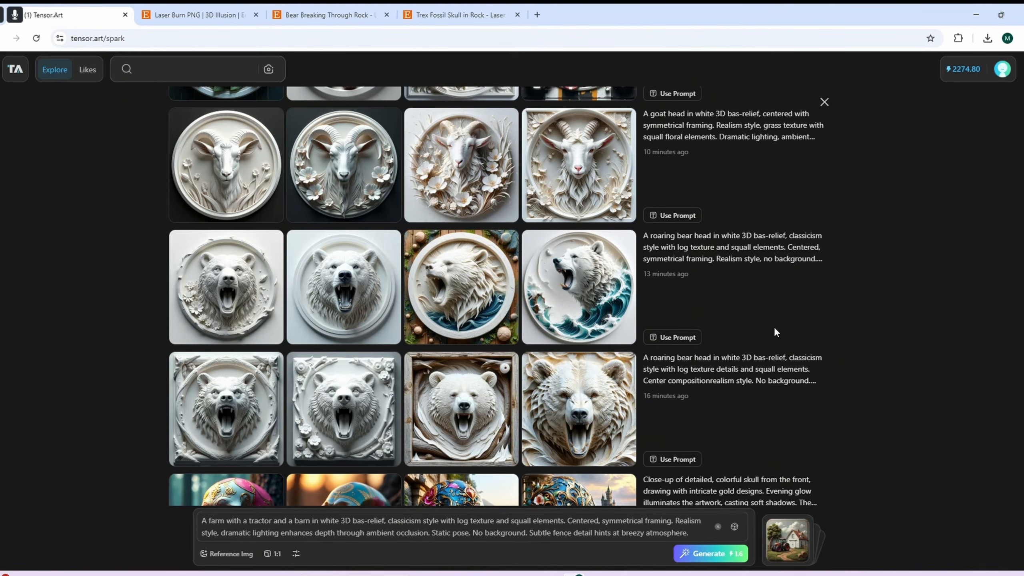